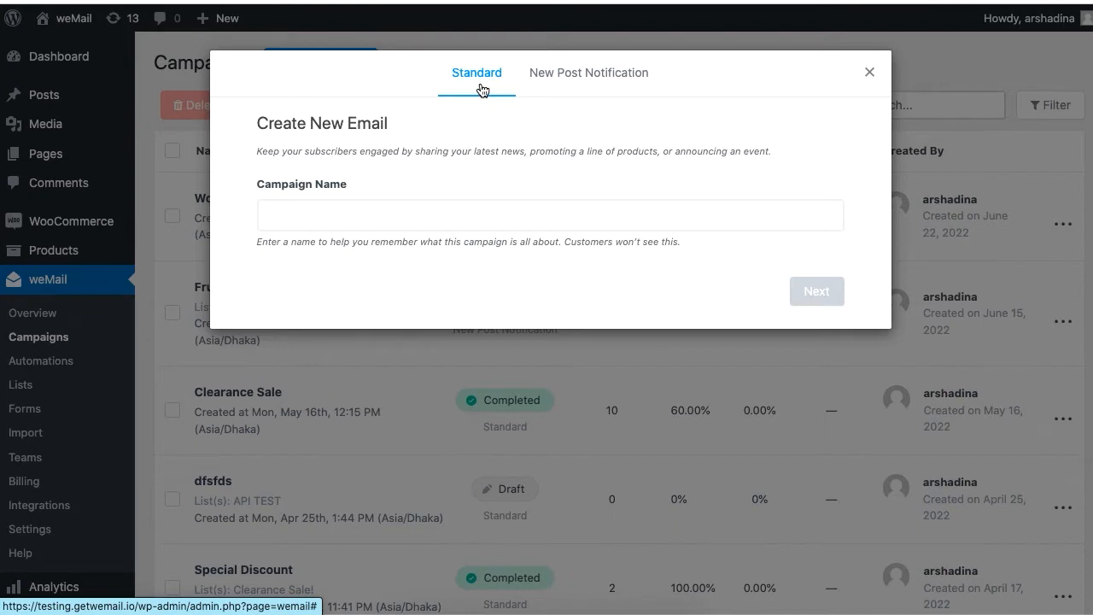
- Name the new standard email campaign "Book Festivals" and continue to its sending details
{"action": "left_click", "coordinate": [483, 91]}
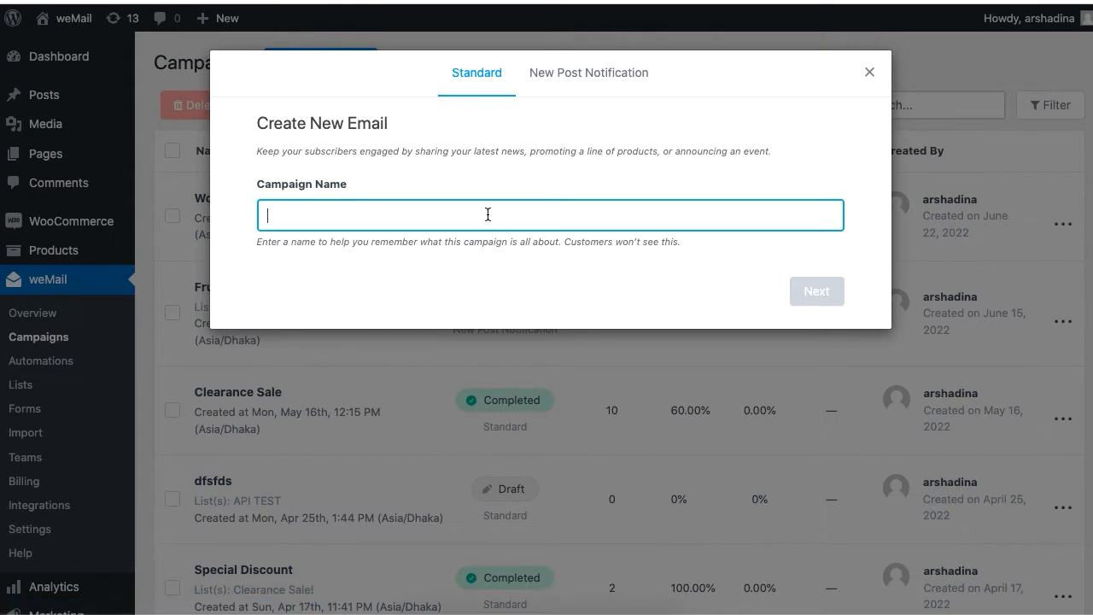
{"action": "type", "text": "Book Festivals"}
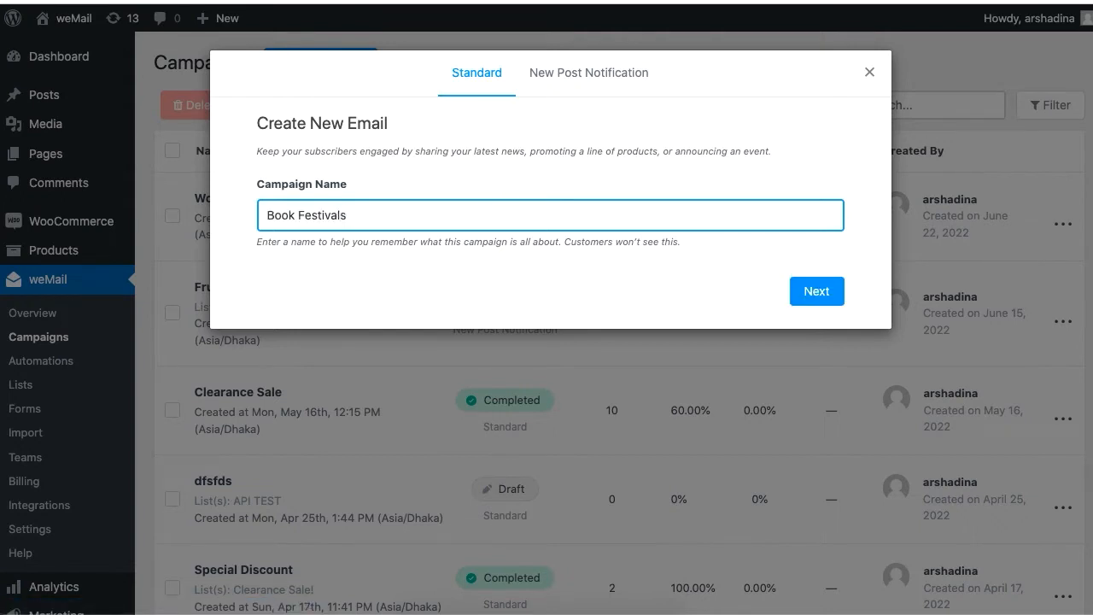
{"action": "left_click", "coordinate": [816, 291]}
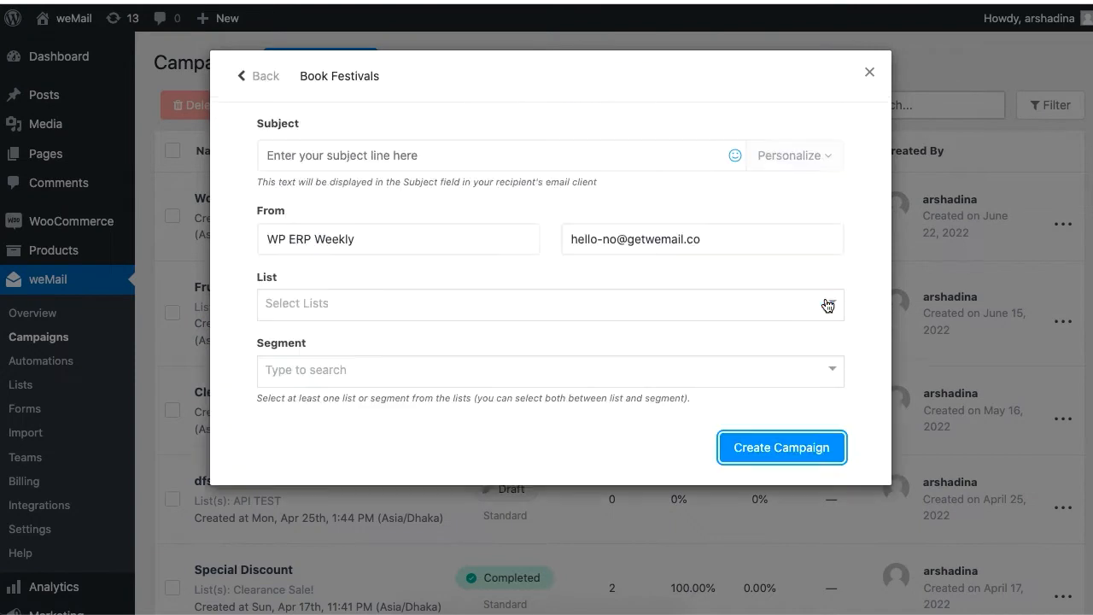
- Set the email subject to "Books at 5% Discount" and the sender name to "Bookie Books"
{"action": "left_click", "coordinate": [518, 155]}
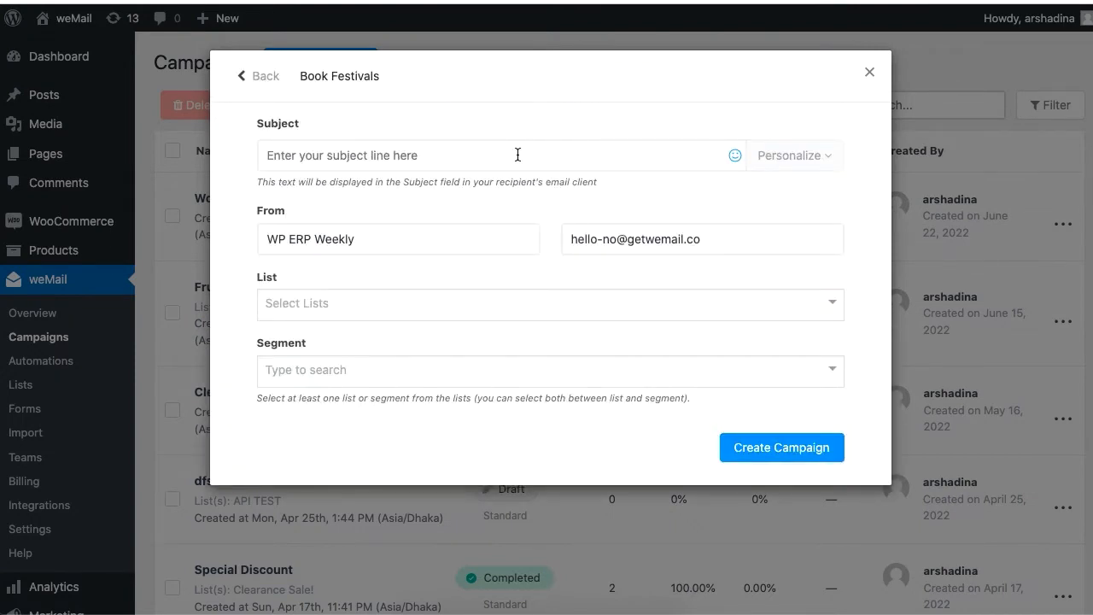
{"action": "type", "text": "Book"}
{"action": "left_click", "coordinate": [452, 202]}
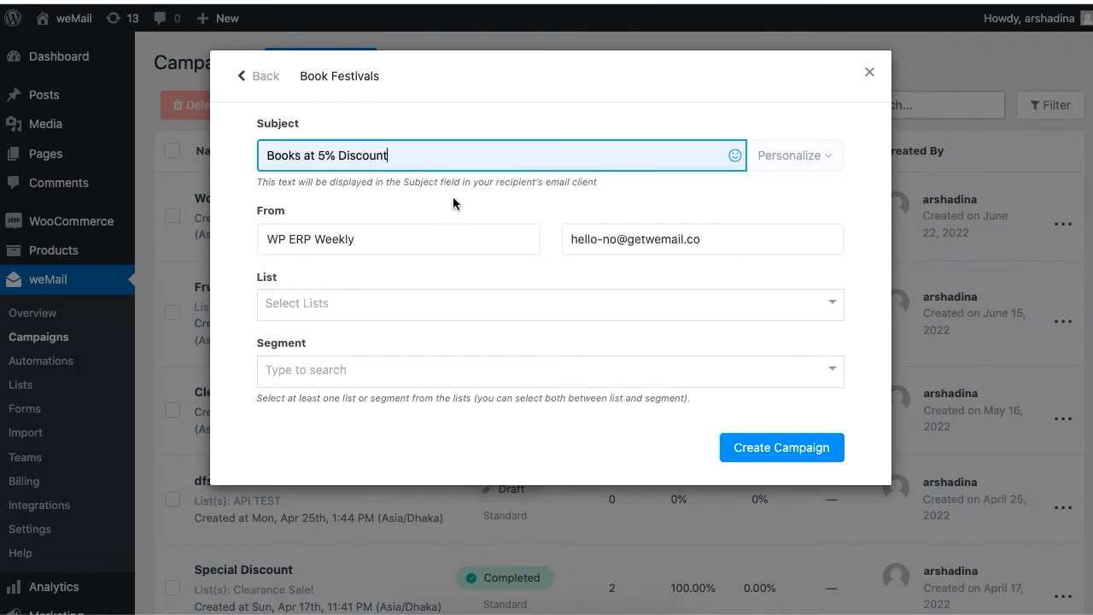
{"action": "key", "text": "Tab"}
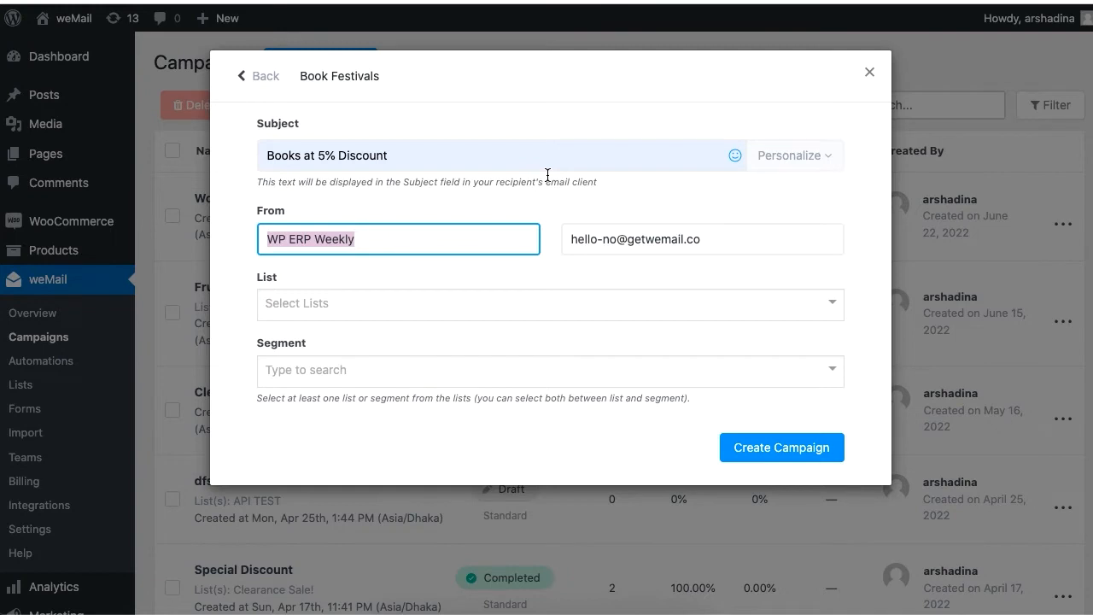
{"action": "type", "text": "Bookie Books"}
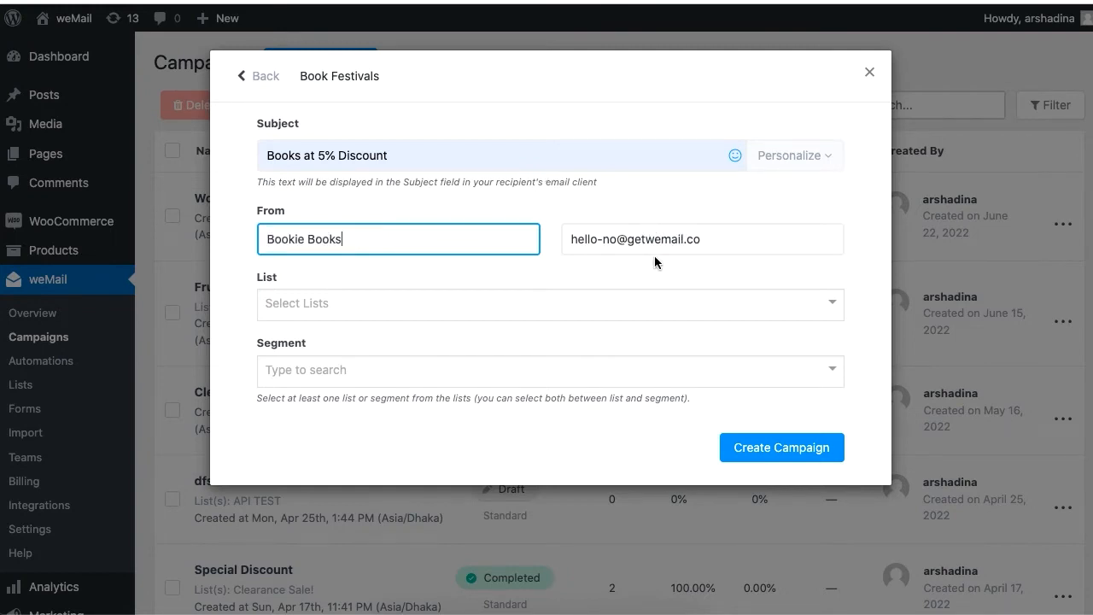
- Add the "Clearance Sale" and "Clearance Sale!" lists as the campaign's recipients
{"action": "left_click", "coordinate": [603, 304]}
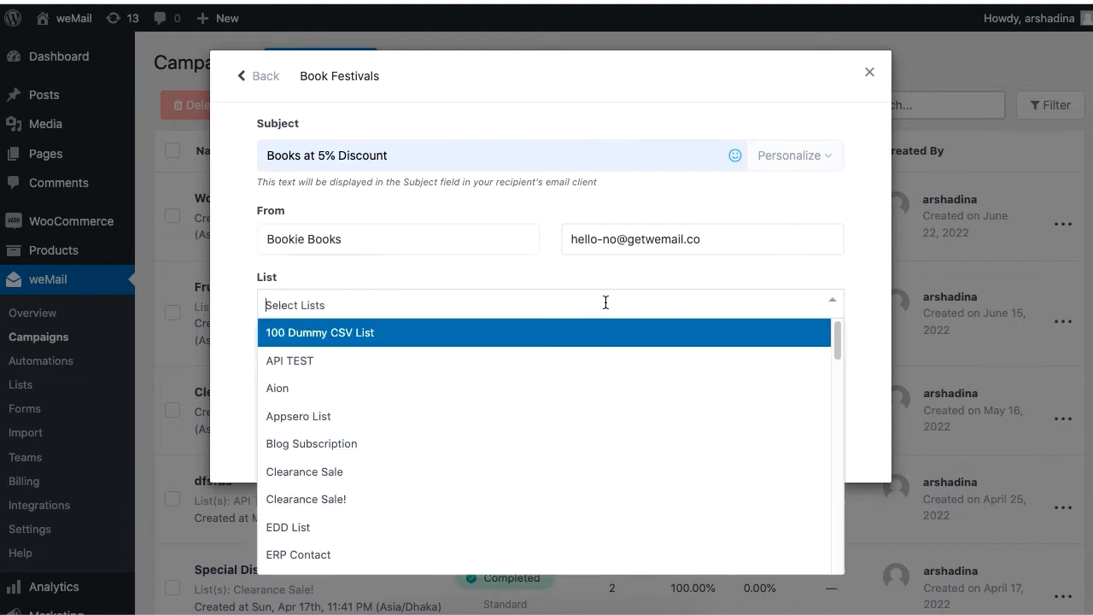
{"action": "left_click", "coordinate": [456, 473]}
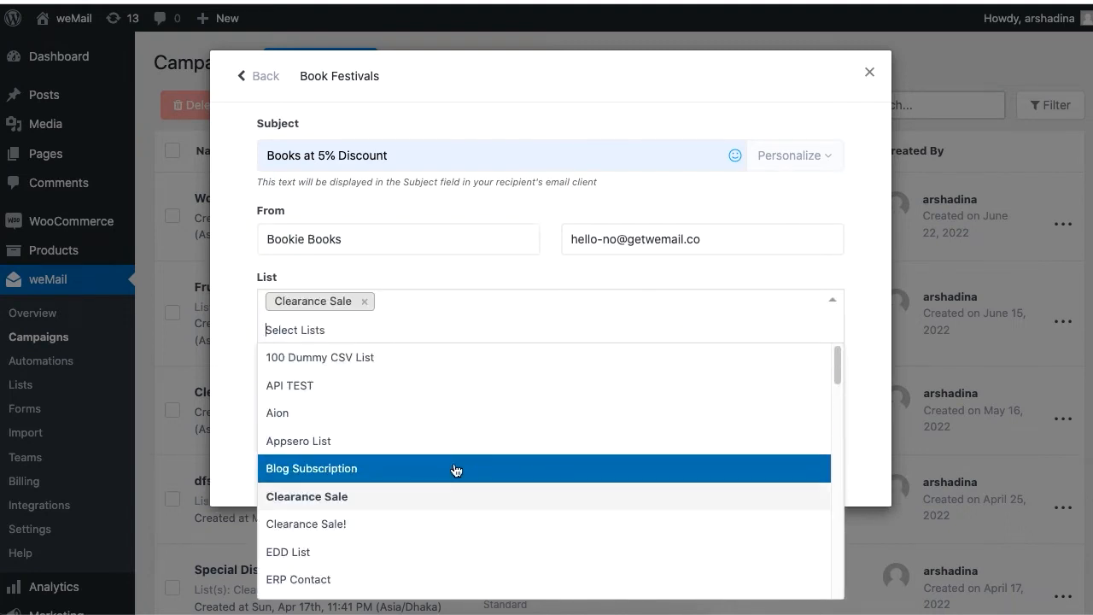
{"action": "left_click", "coordinate": [400, 523]}
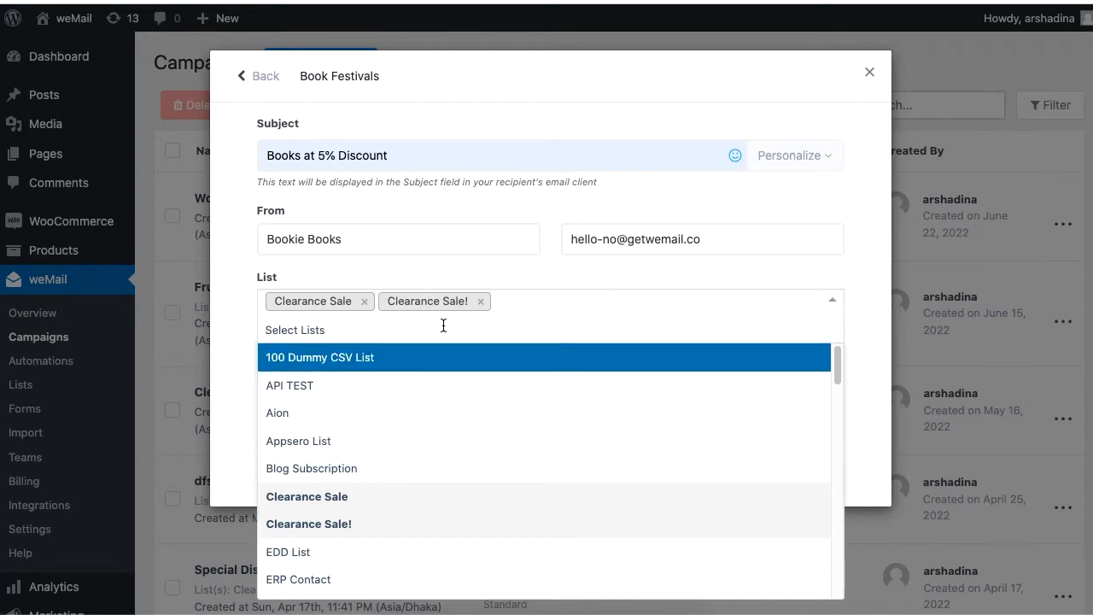
{"action": "left_click", "coordinate": [482, 275]}
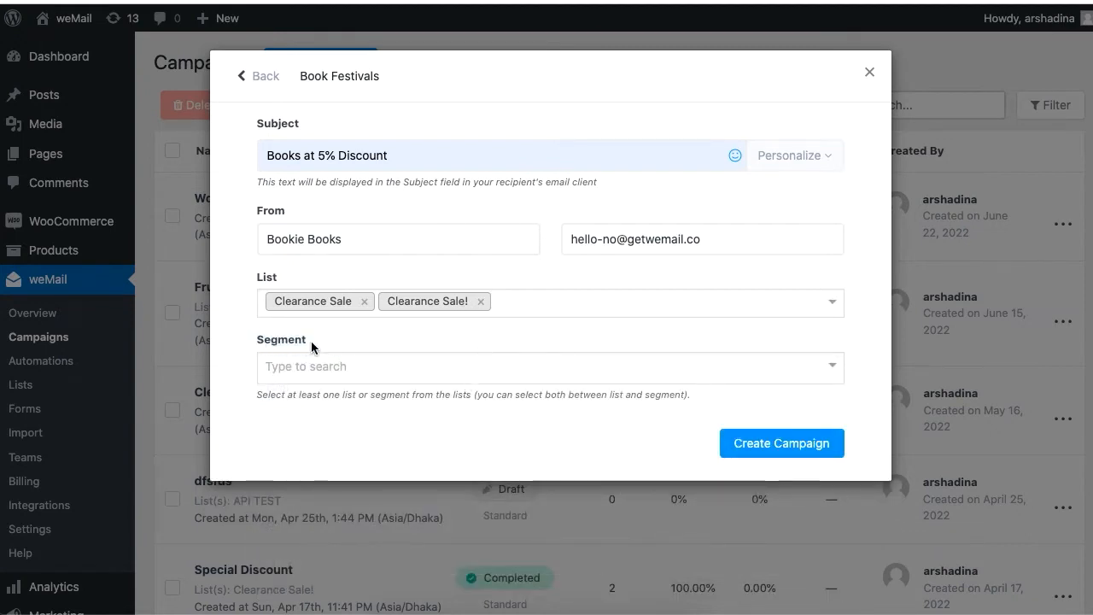
- Add the "NY" and "tag" segments of the Clearance Sale list and create the campaign
{"action": "left_click", "coordinate": [369, 367]}
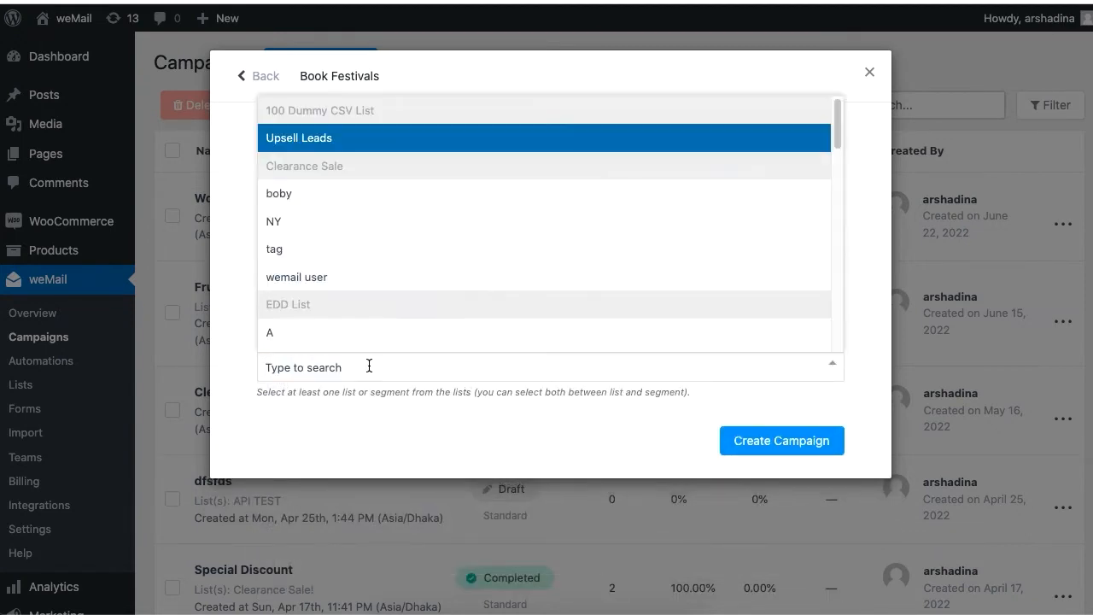
{"action": "left_click", "coordinate": [348, 236]}
{"action": "left_click", "coordinate": [358, 369]}
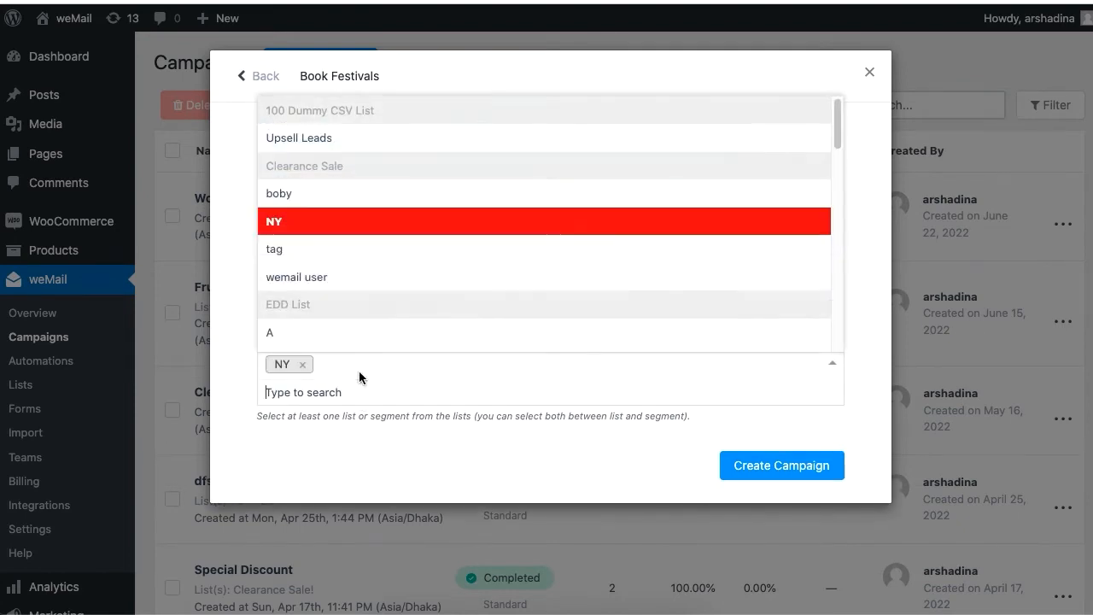
{"action": "left_click", "coordinate": [337, 251]}
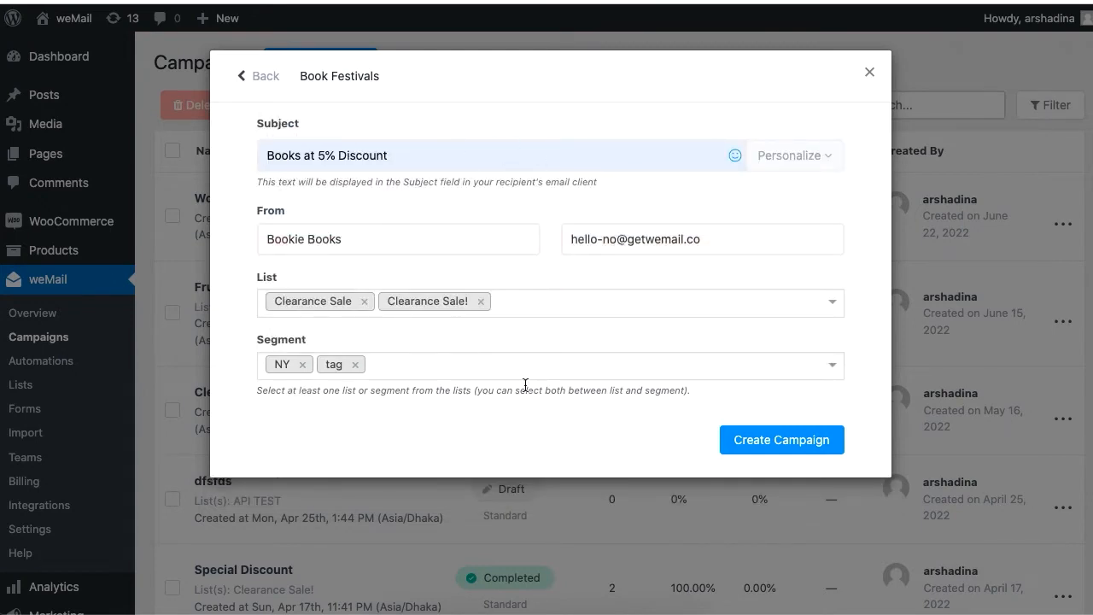
{"action": "left_click", "coordinate": [822, 450]}
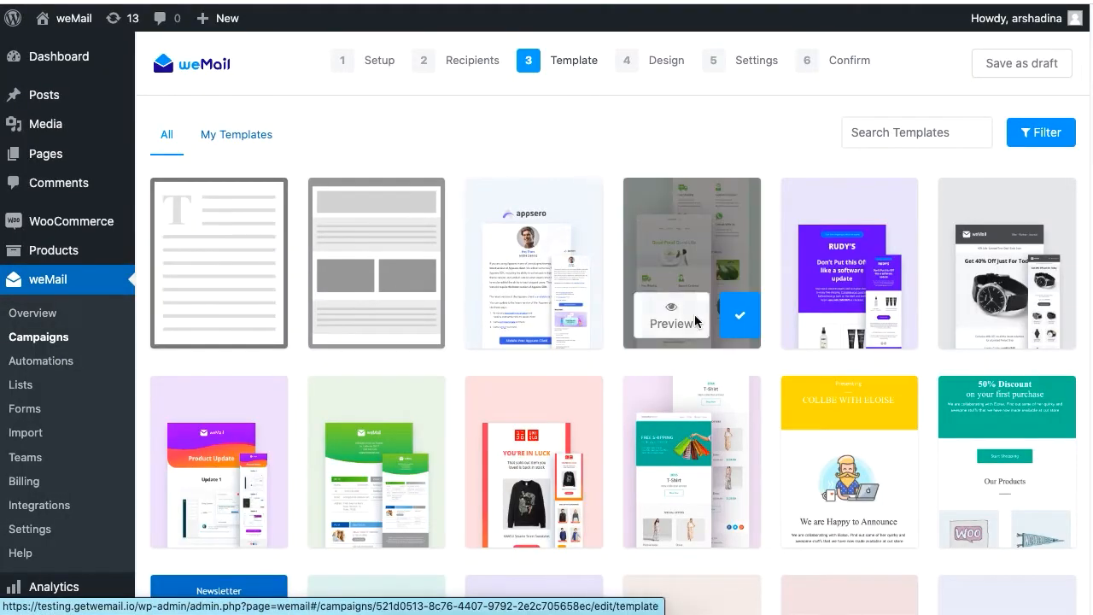
- Choose the blue email template with the orange "Special" banner for the campaign
{"action": "scroll", "coordinate": [710, 341], "scroll_direction": "down", "scroll_amount": 3}
{"action": "scroll", "coordinate": [711, 372], "scroll_direction": "down", "scroll_amount": 3}
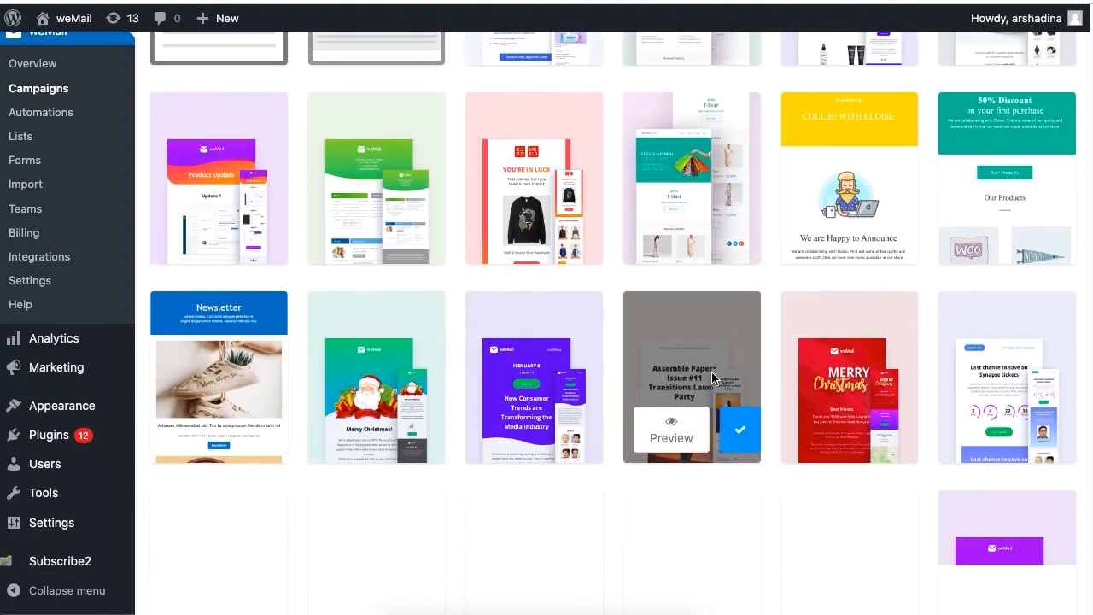
{"action": "scroll", "coordinate": [714, 378], "scroll_direction": "down", "scroll_amount": 10}
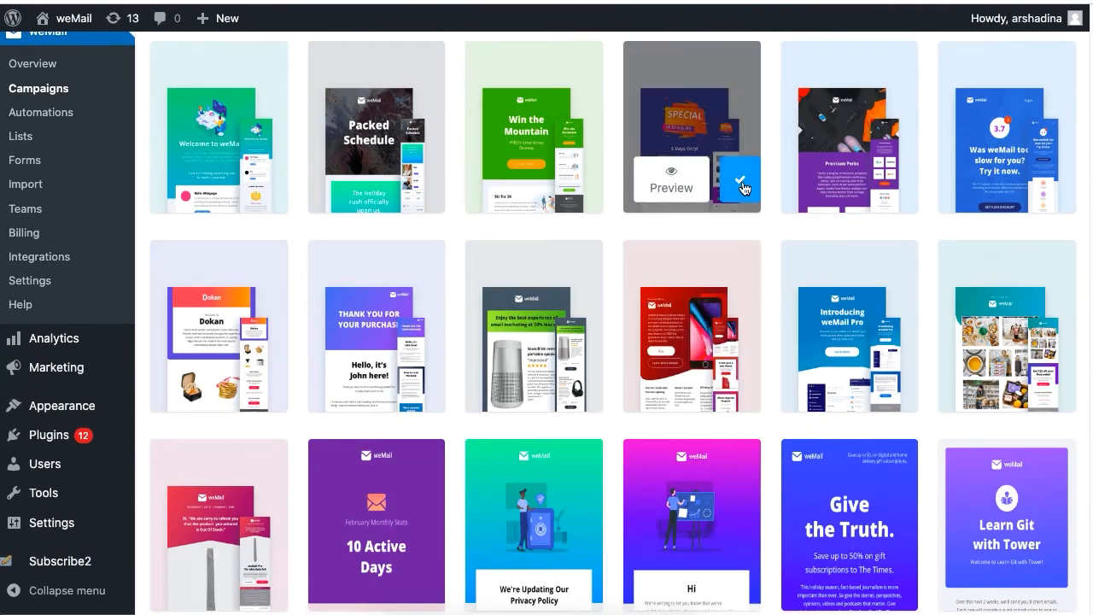
{"action": "left_click", "coordinate": [740, 183]}
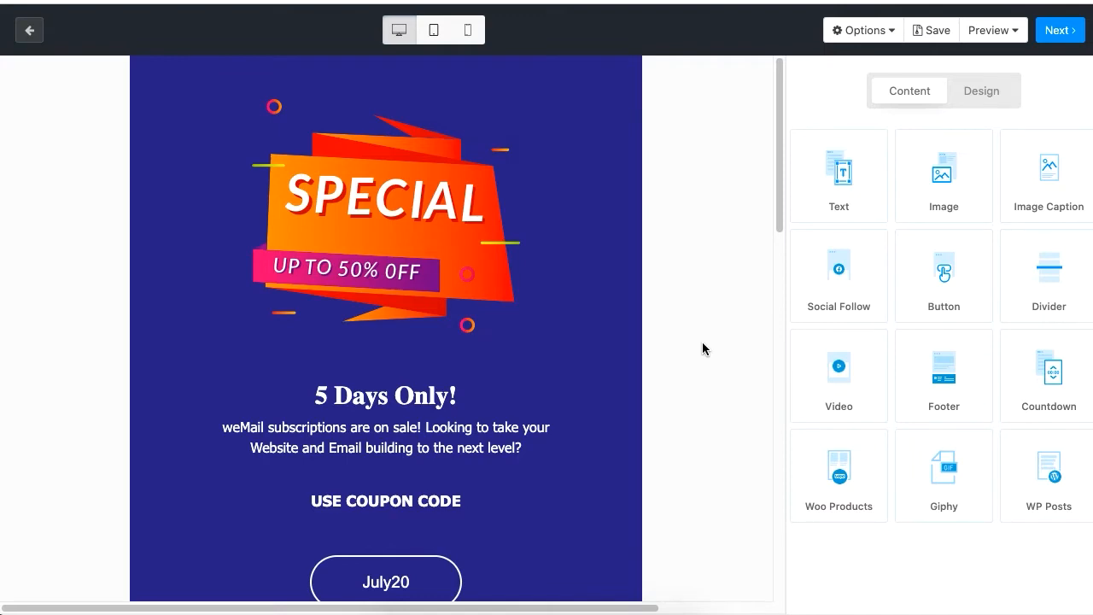
- Delete the Startup, Postcards and Slides blocks from the email design, confirming each removal
{"action": "scroll", "coordinate": [702, 348], "scroll_direction": "down", "scroll_amount": 5}
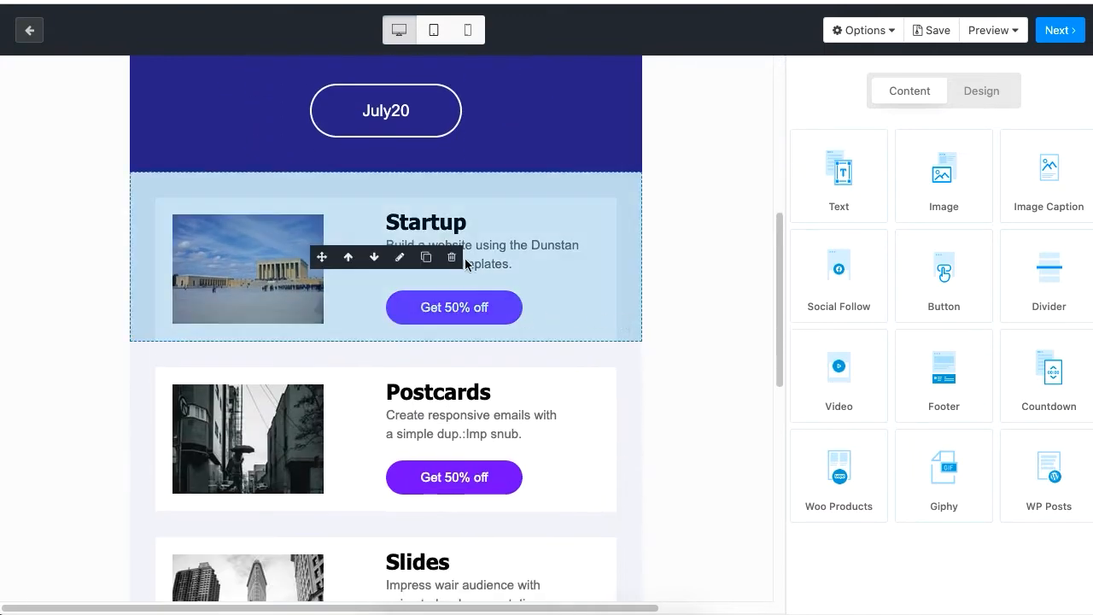
{"action": "left_click", "coordinate": [450, 257]}
{"action": "left_click", "coordinate": [595, 385]}
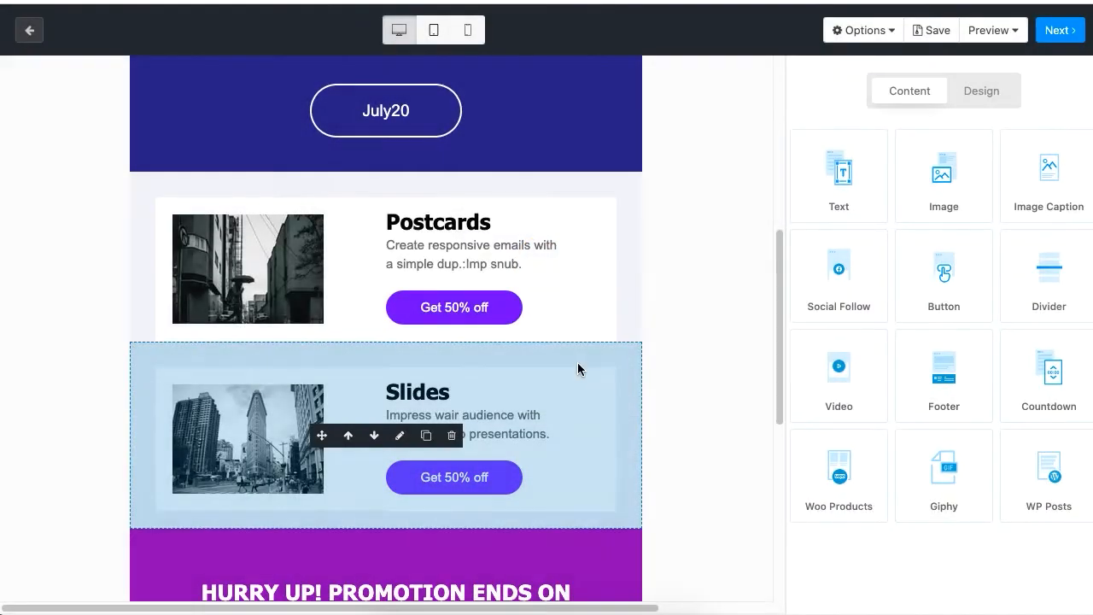
{"action": "left_click", "coordinate": [452, 265]}
{"action": "left_click", "coordinate": [595, 382]}
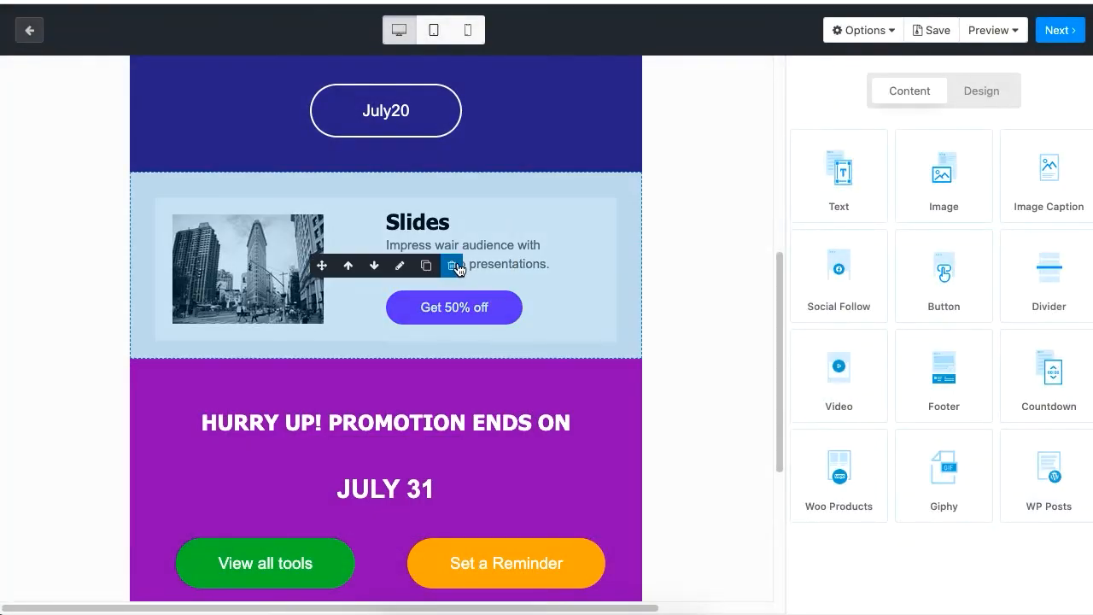
{"action": "left_click", "coordinate": [455, 265]}
{"action": "left_click", "coordinate": [595, 383]}
- Replace the "5 Days Only!" heading below the banner with "Book Sales!!" and save the text block
{"action": "scroll", "coordinate": [701, 338], "scroll_direction": "up", "scroll_amount": 5}
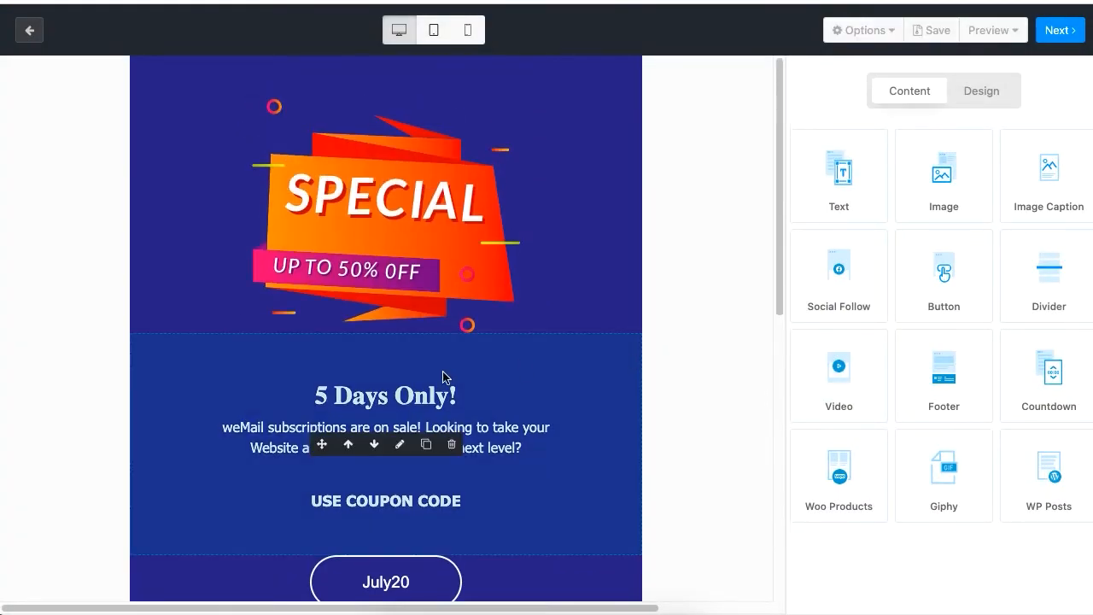
{"action": "left_click", "coordinate": [399, 444]}
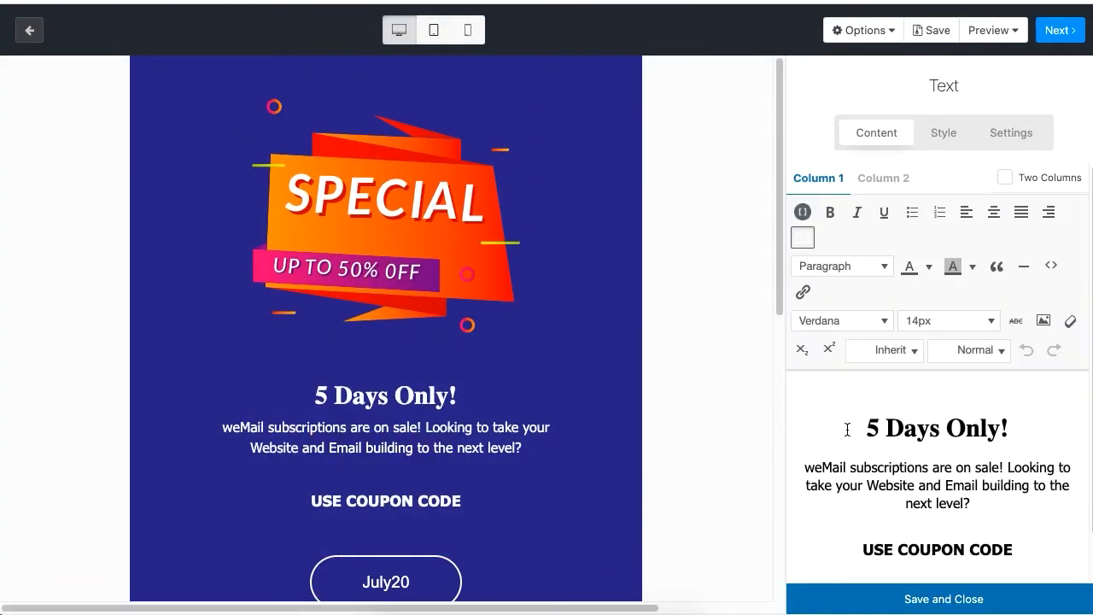
{"action": "left_click_drag", "start_coordinate": [847, 430], "coordinate": [1020, 418]}
{"action": "type", "text": "Book Sales!!"}
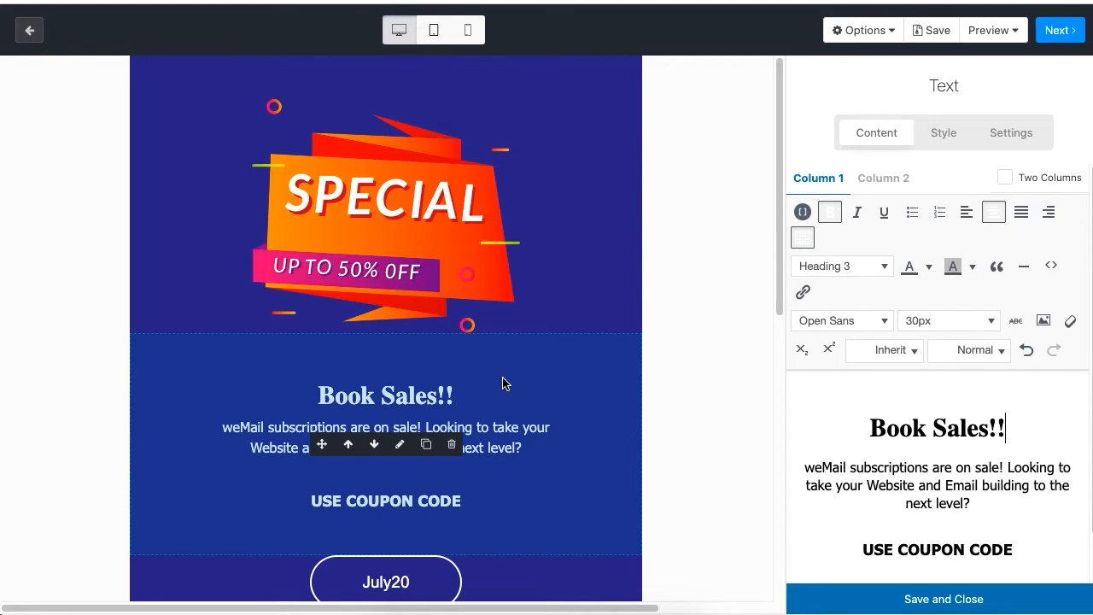
{"action": "left_click", "coordinate": [969, 604]}
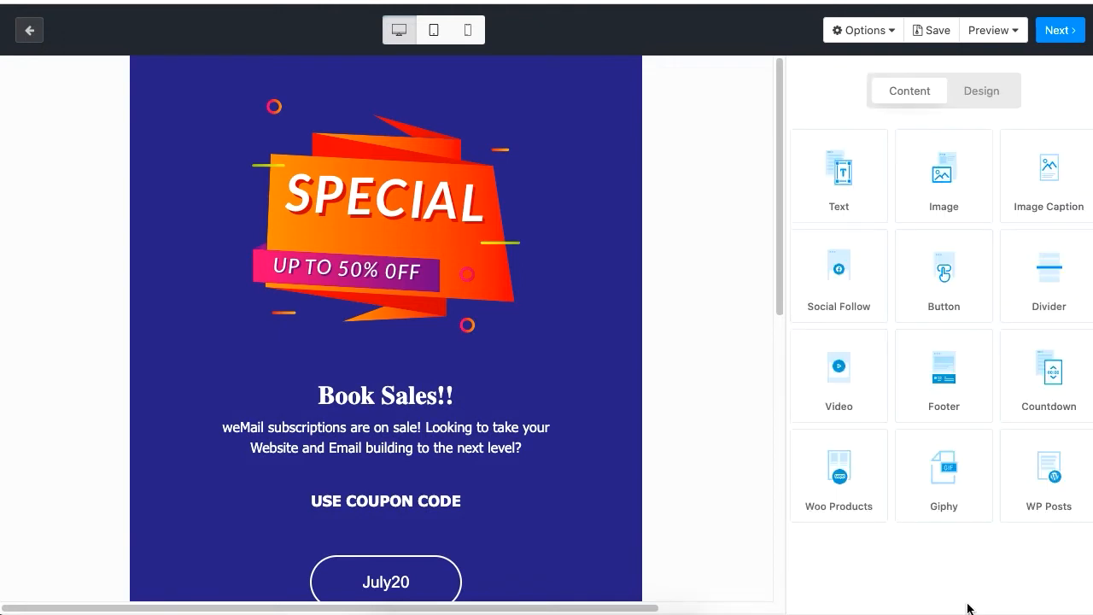
- Continue to the campaign settings and set the preheader to "Bookie Books Sale for 2 Days only!" and the reply-to name to "Bookie Books"
{"action": "left_click", "coordinate": [1058, 39]}
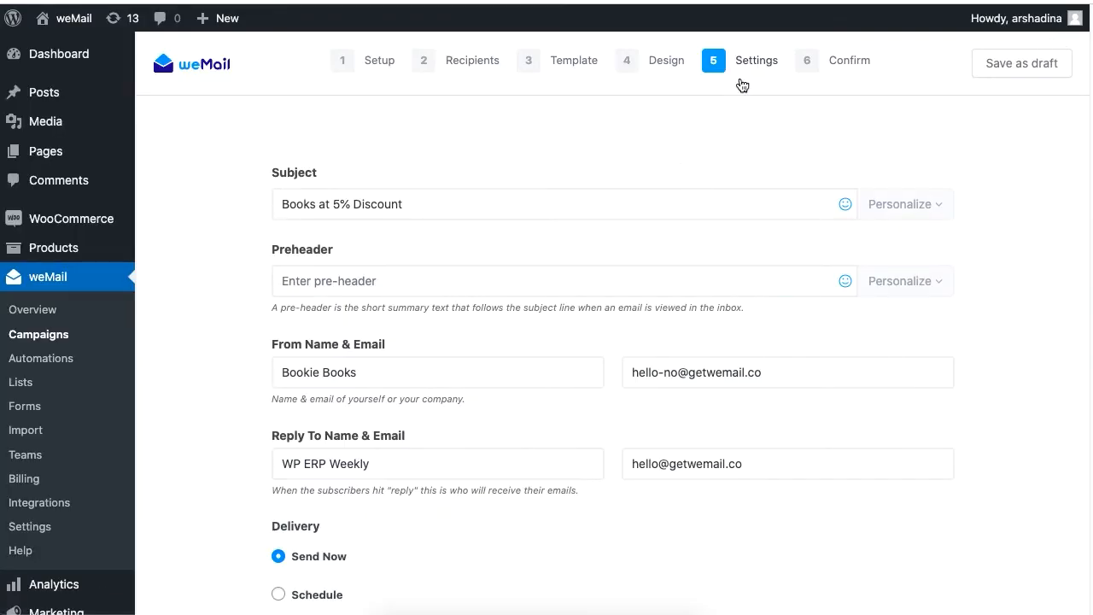
{"action": "left_click", "coordinate": [318, 286]}
{"action": "type", "text": "Bookie Books"}
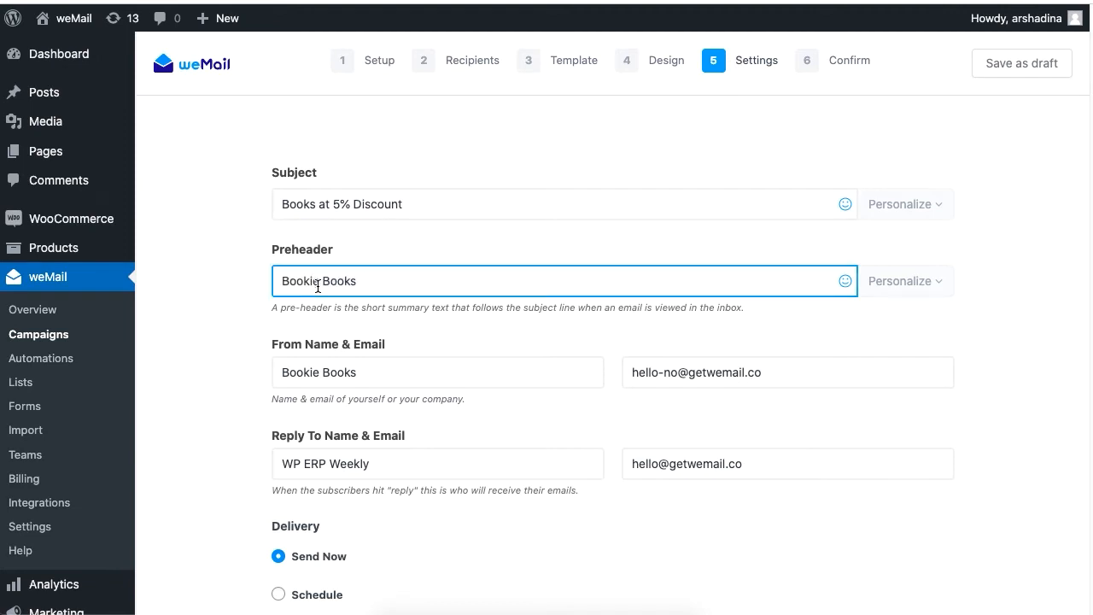
{"action": "type", "text": " Sale for 2 Days only"}
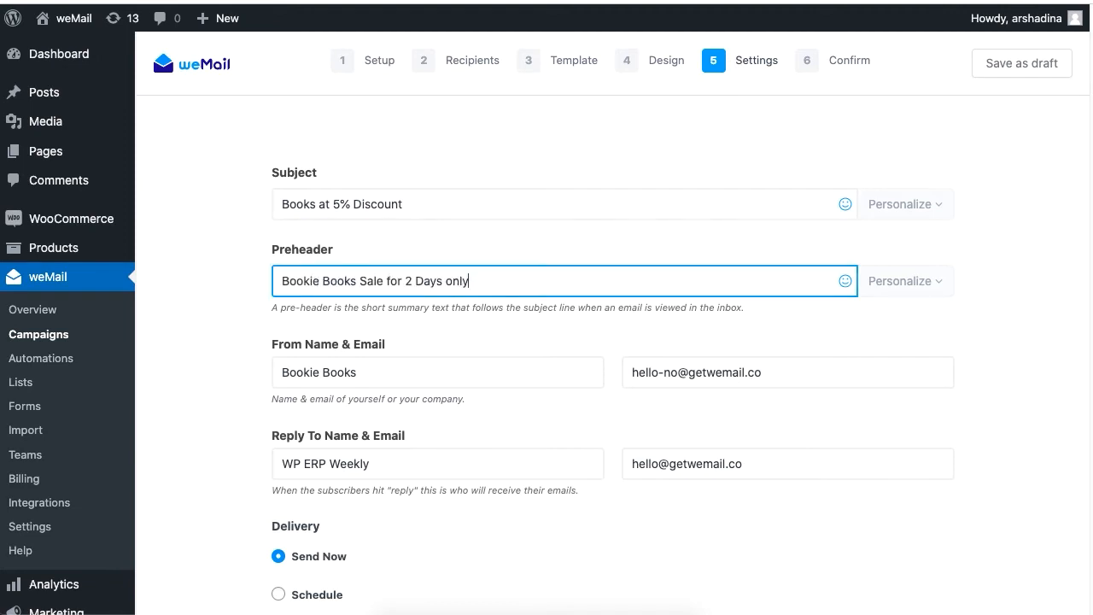
{"action": "type", "text": "!"}
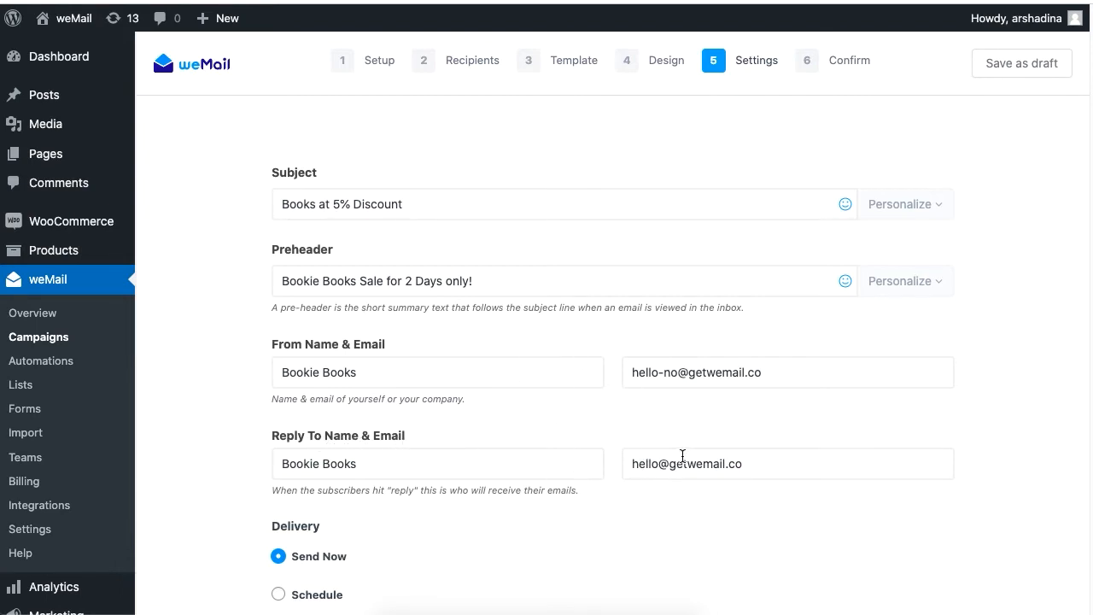
- Schedule the campaign's delivery for August 4, 2022 at 12:30 pm
{"action": "scroll", "coordinate": [682, 455], "scroll_direction": "down", "scroll_amount": 5}
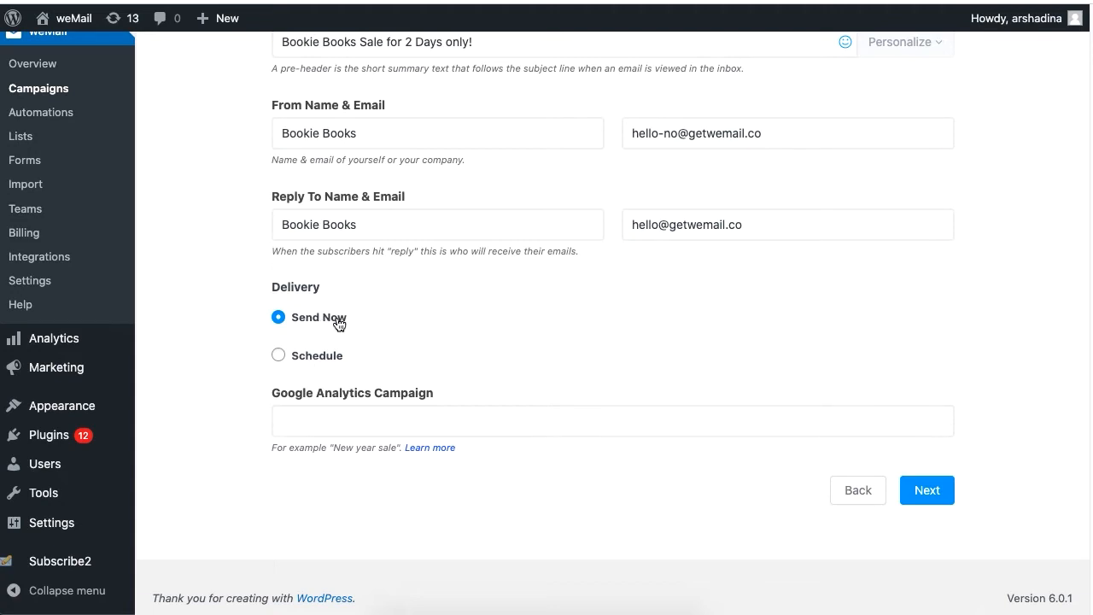
{"action": "left_click", "coordinate": [308, 364]}
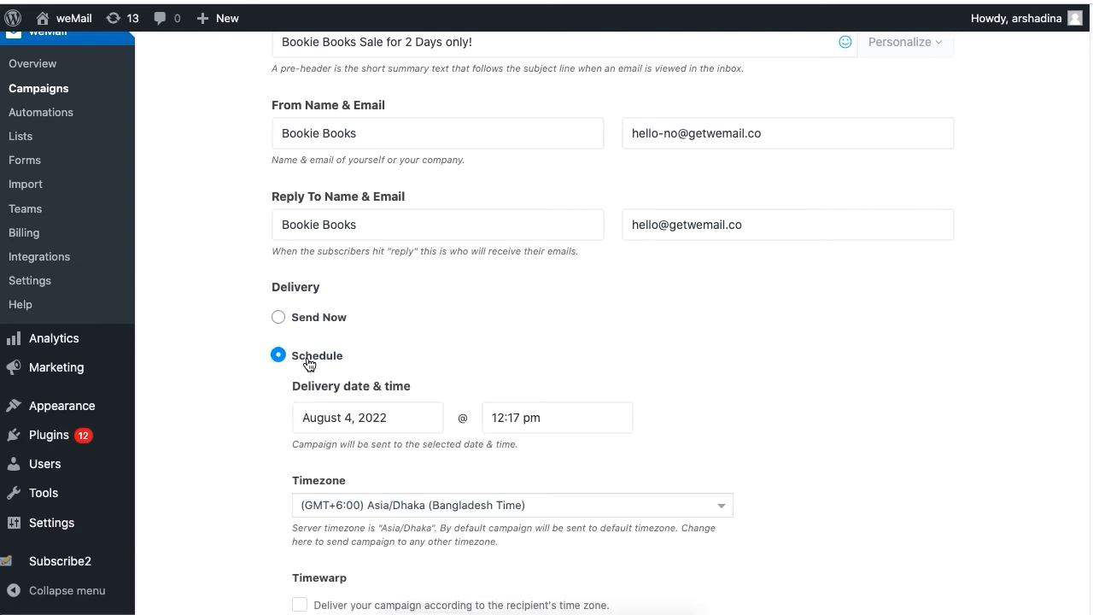
{"action": "scroll", "coordinate": [539, 354], "scroll_direction": "down", "scroll_amount": 1}
{"action": "scroll", "coordinate": [539, 360], "scroll_direction": "down", "scroll_amount": 5}
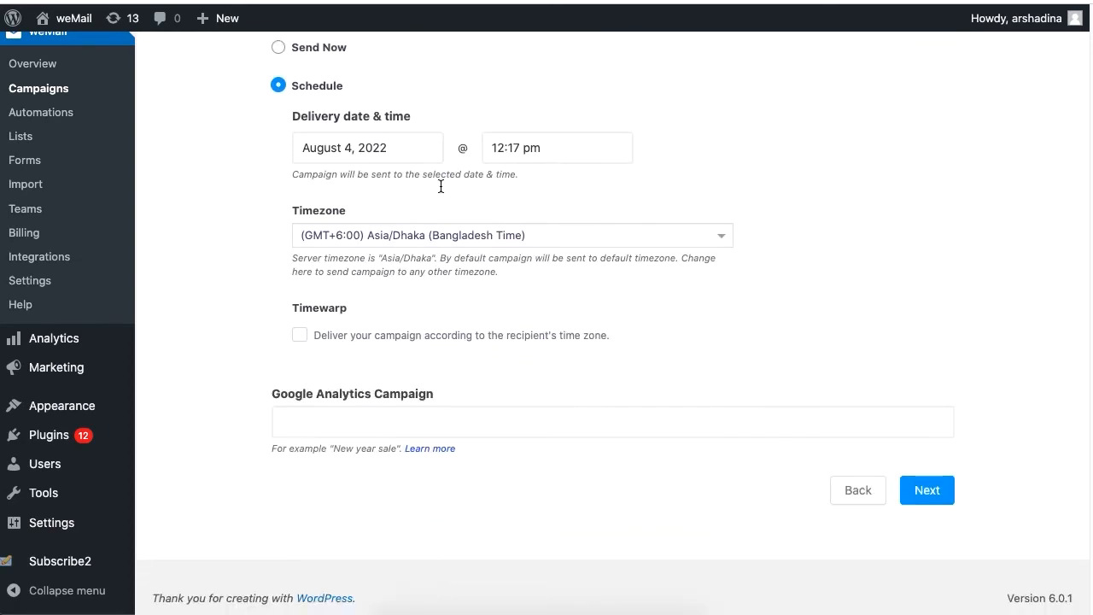
{"action": "left_click", "coordinate": [406, 152]}
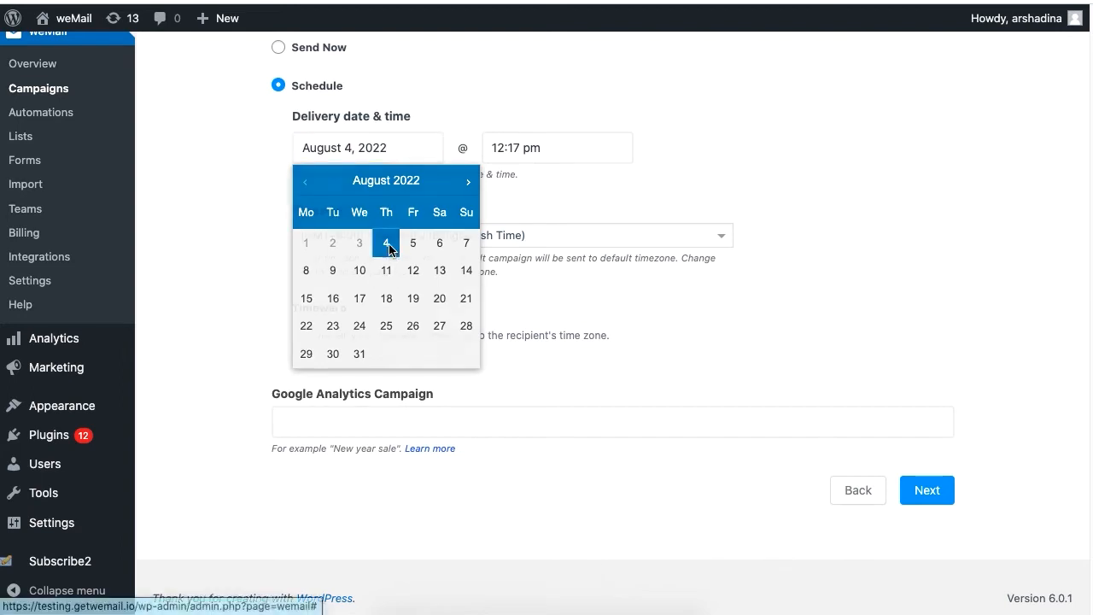
{"action": "left_click", "coordinate": [386, 243]}
{"action": "left_click", "coordinate": [549, 147]}
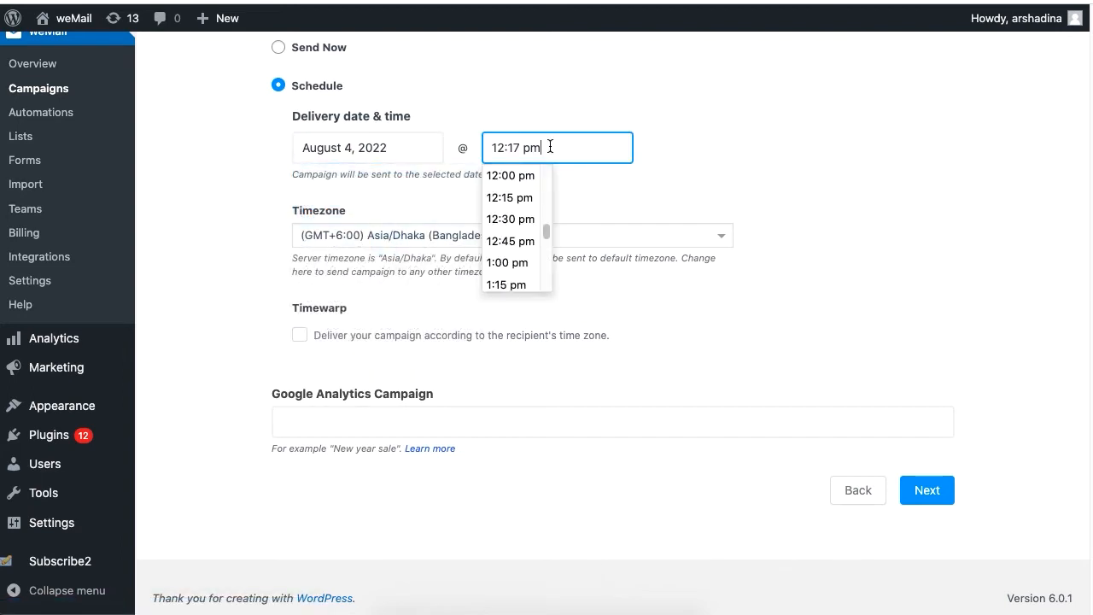
{"action": "left_click", "coordinate": [516, 219]}
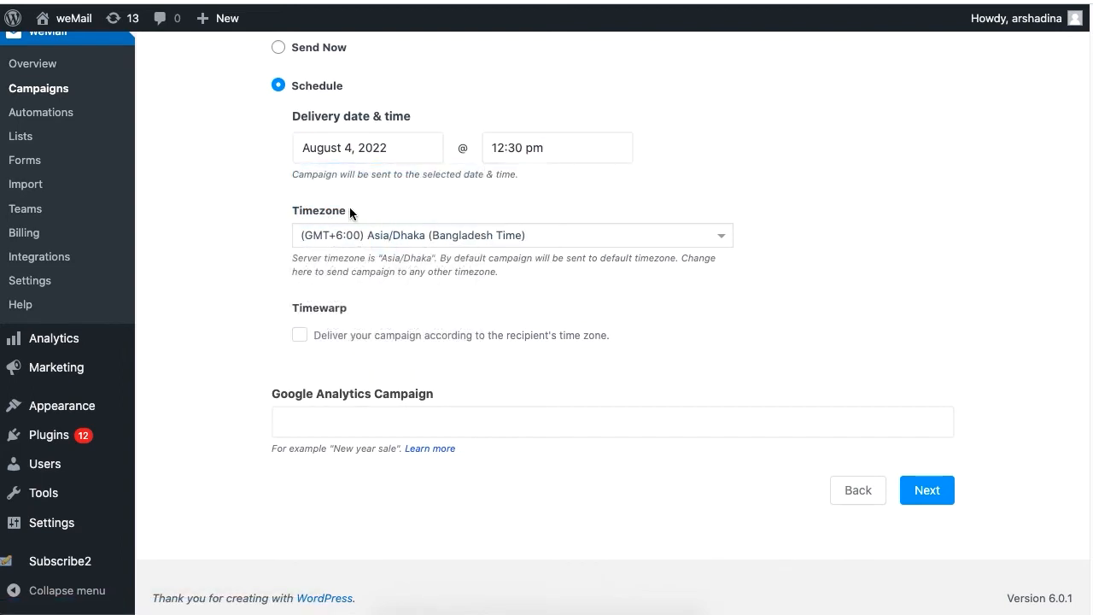
- Set the delivery timezone to (GMT-6:00) America/Knox_IN (Central Standard Time) and enable Timewarp delivery in the recipient's time zone
{"action": "left_click", "coordinate": [609, 237]}
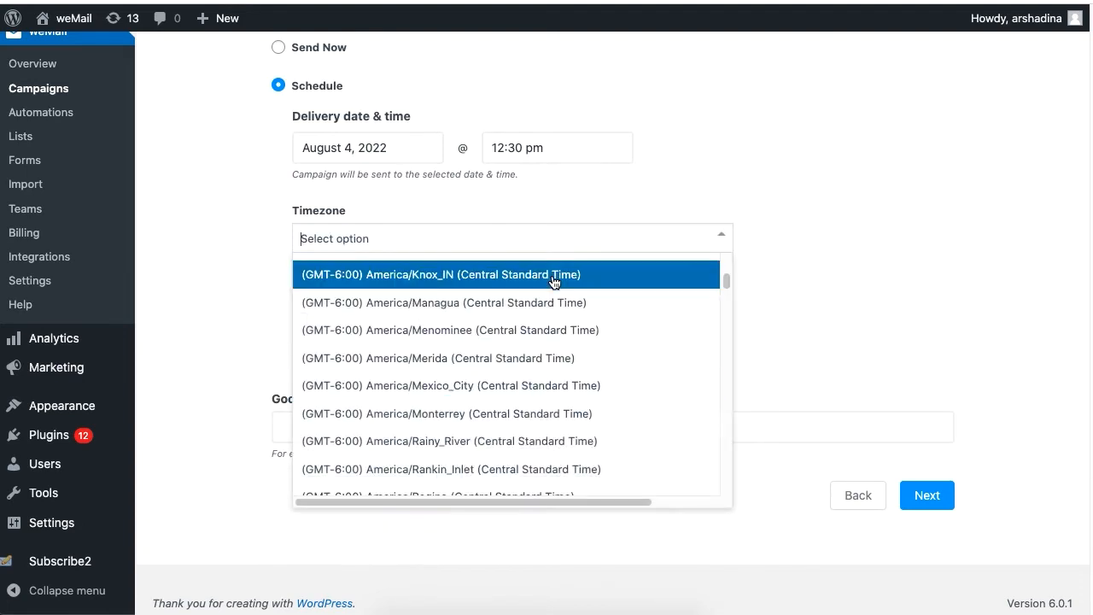
{"action": "left_click", "coordinate": [556, 281]}
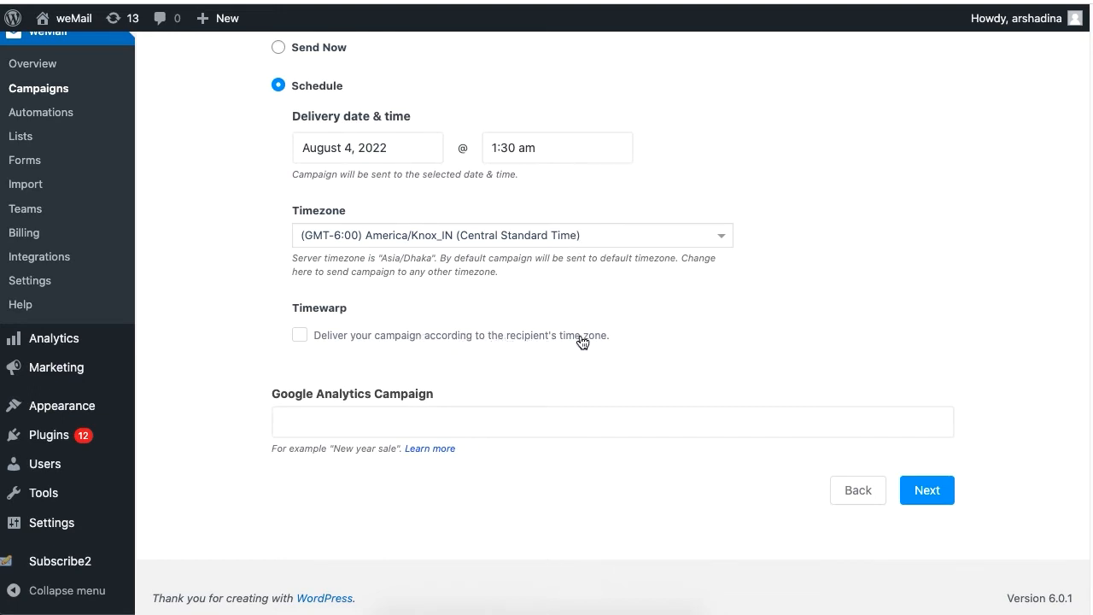
{"action": "left_click", "coordinate": [298, 341]}
{"action": "scroll", "coordinate": [531, 332], "scroll_direction": "up", "scroll_amount": 10}
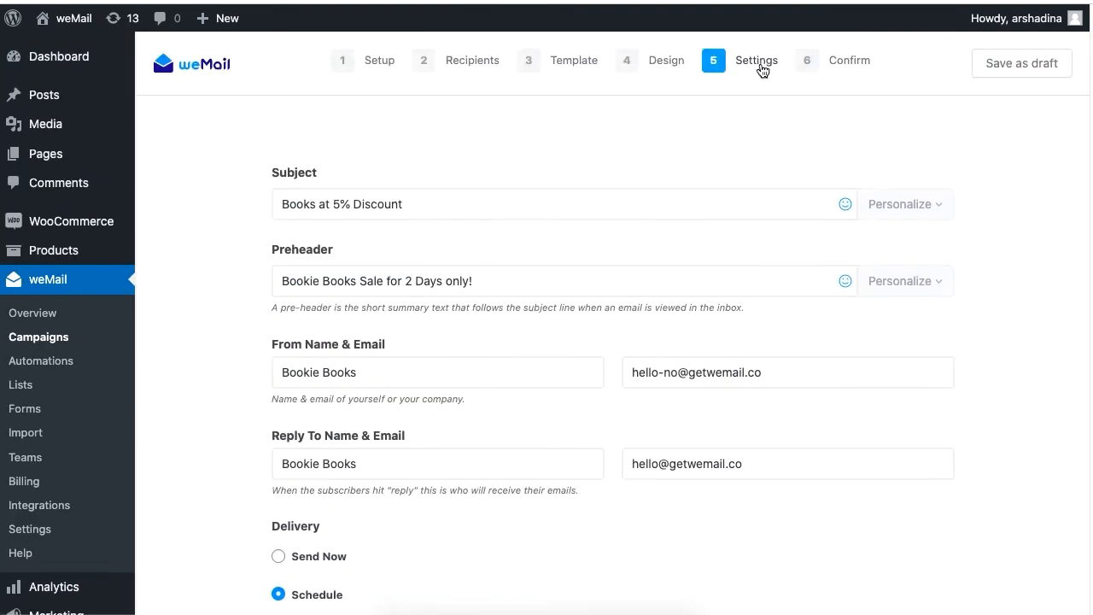
{"action": "scroll", "coordinate": [772, 408], "scroll_direction": "down", "scroll_amount": 6}
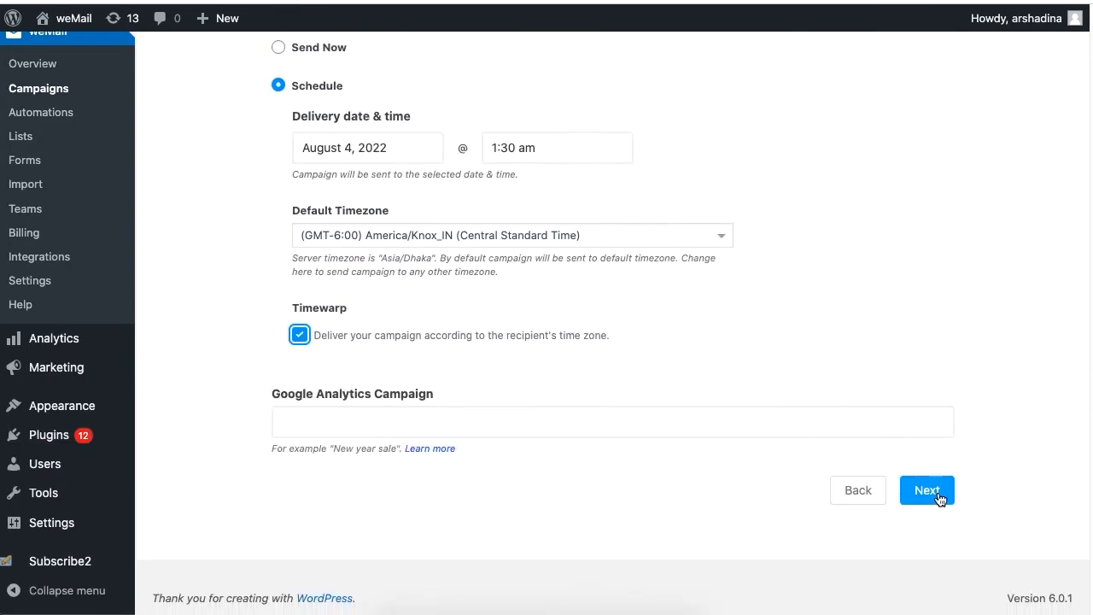
- Continue to the confirmation stage and review the campaign's subject, sender, subscribers and design summary
{"action": "left_click", "coordinate": [927, 490]}
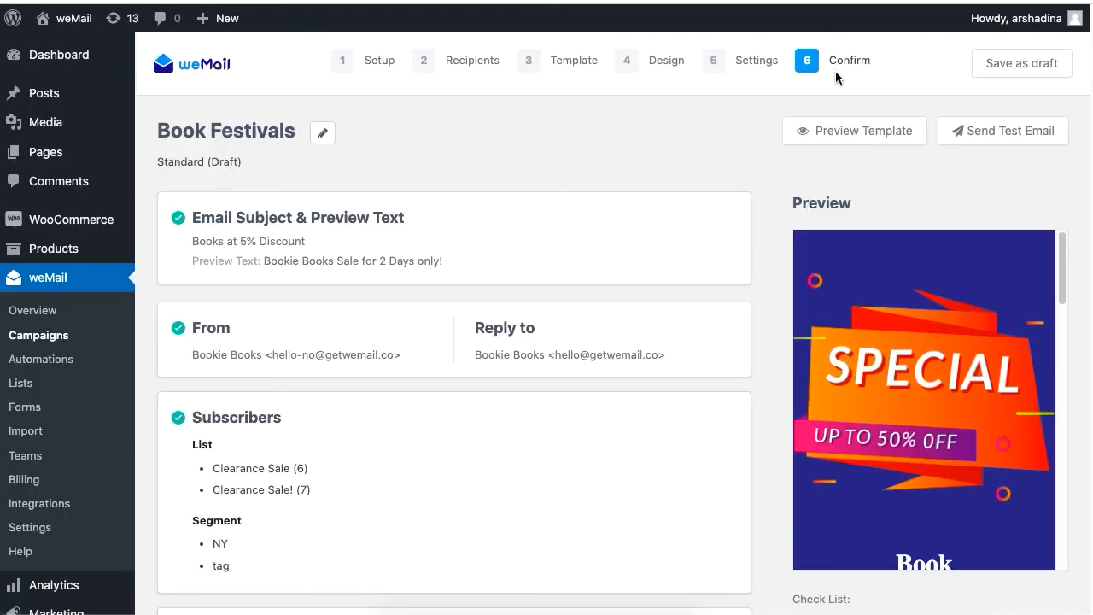
{"action": "scroll", "coordinate": [654, 383], "scroll_direction": "down", "scroll_amount": 3}
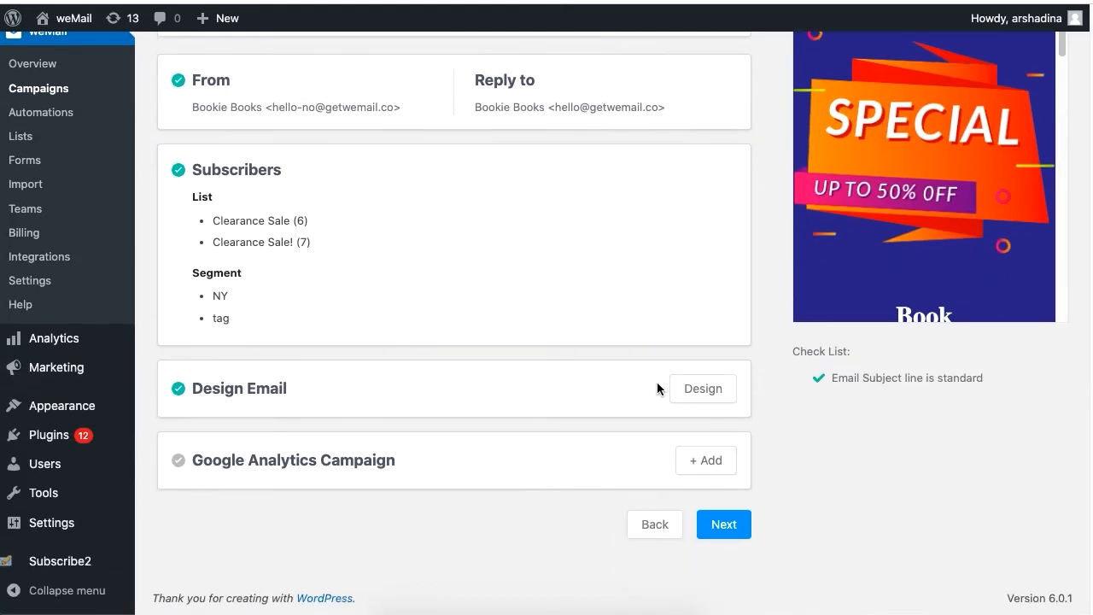
{"action": "scroll", "coordinate": [657, 382], "scroll_direction": "up", "scroll_amount": 3}
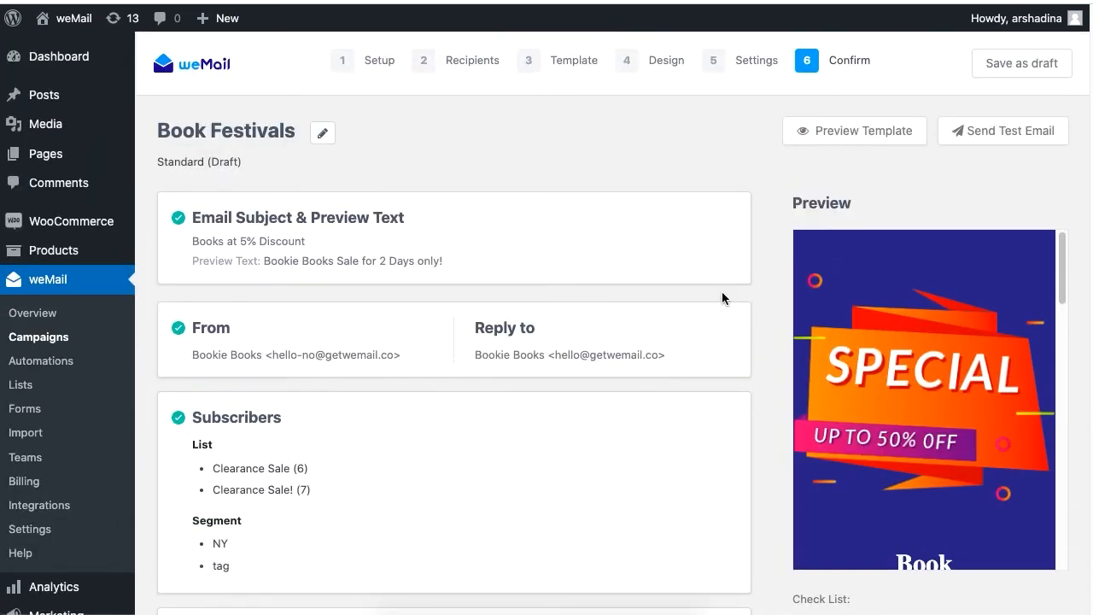
{"action": "scroll", "coordinate": [722, 297], "scroll_direction": "down", "scroll_amount": 3}
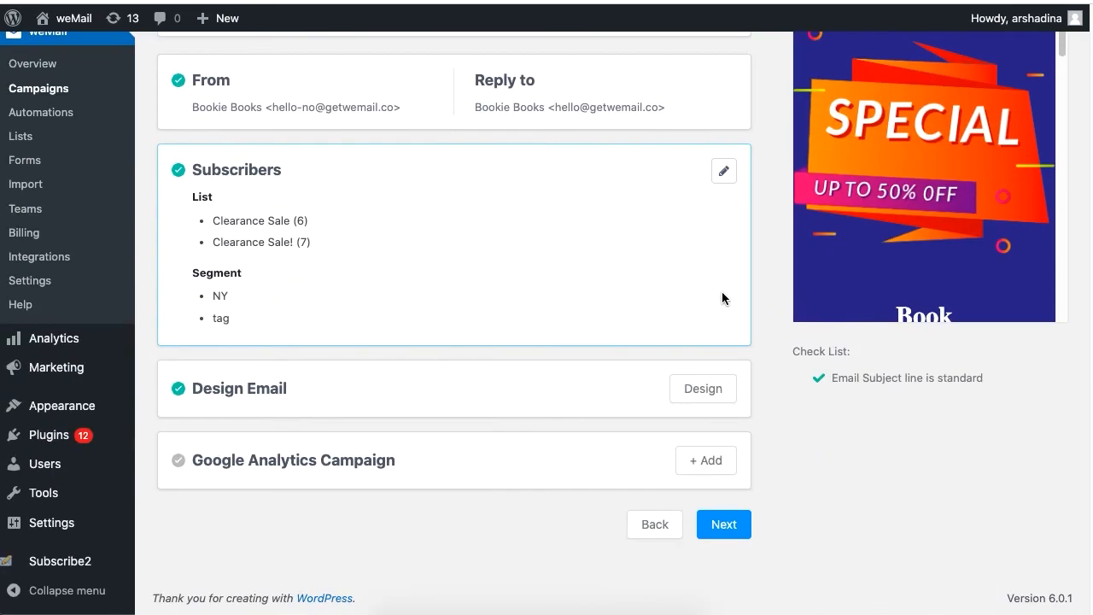
- Go back to the campaign settings to recheck the delivery schedule, then return to the confirmation stage
{"action": "left_click", "coordinate": [655, 524]}
{"action": "scroll", "coordinate": [619, 355], "scroll_direction": "down", "scroll_amount": 2}
{"action": "scroll", "coordinate": [620, 354], "scroll_direction": "down", "scroll_amount": 5}
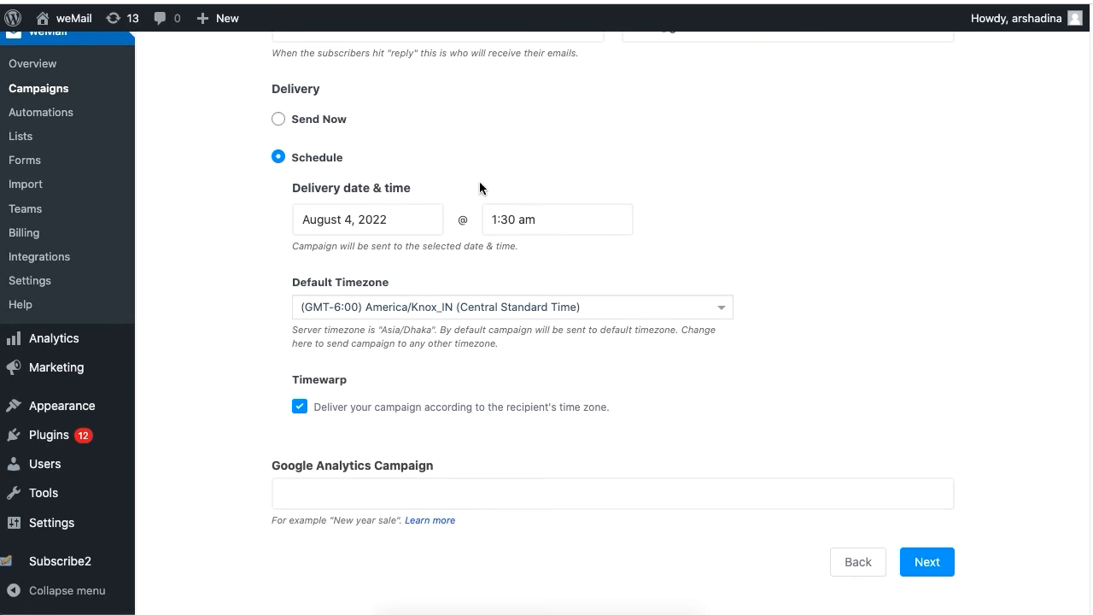
{"action": "left_click", "coordinate": [934, 561]}
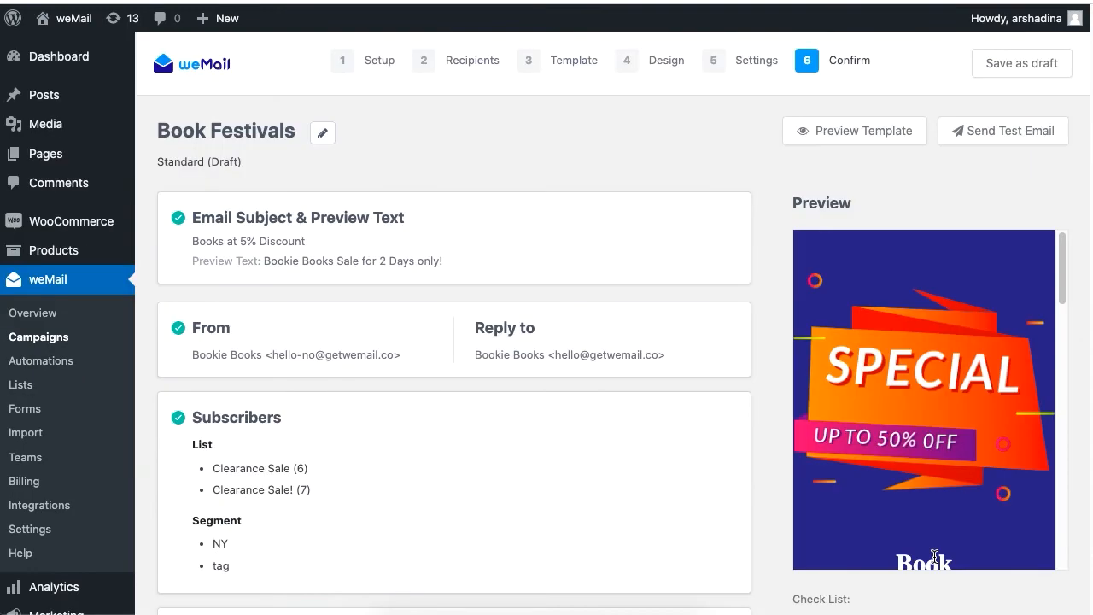
- Review the email preview and summary, check the delivery date and time, and confirm scheduling the Book Festivals campaign
{"action": "scroll", "coordinate": [934, 557], "scroll_direction": "down", "scroll_amount": 5}
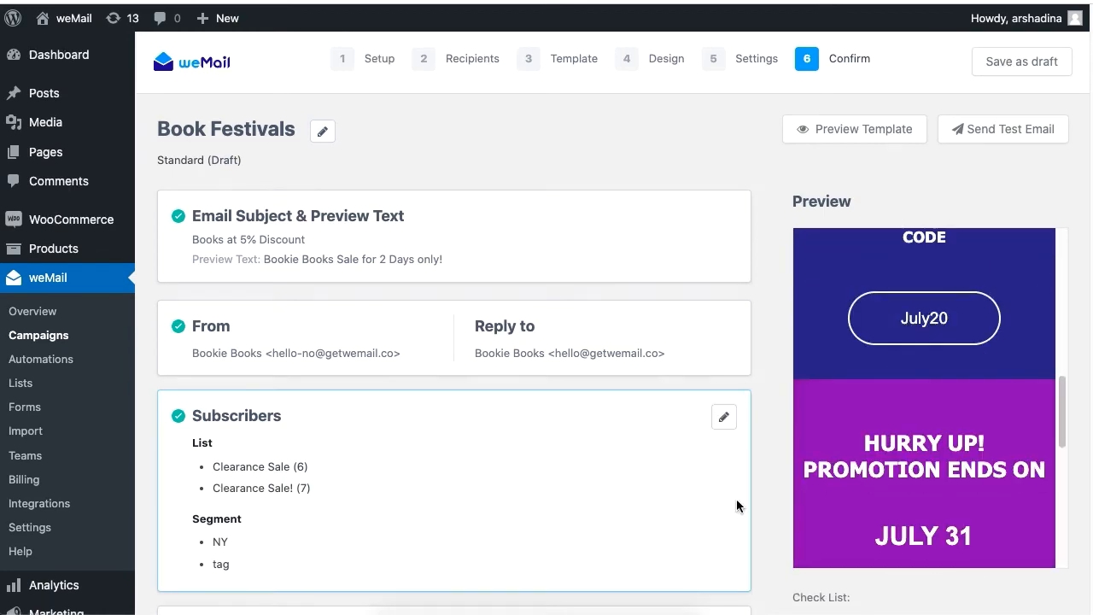
{"action": "scroll", "coordinate": [737, 498], "scroll_direction": "down", "scroll_amount": 3}
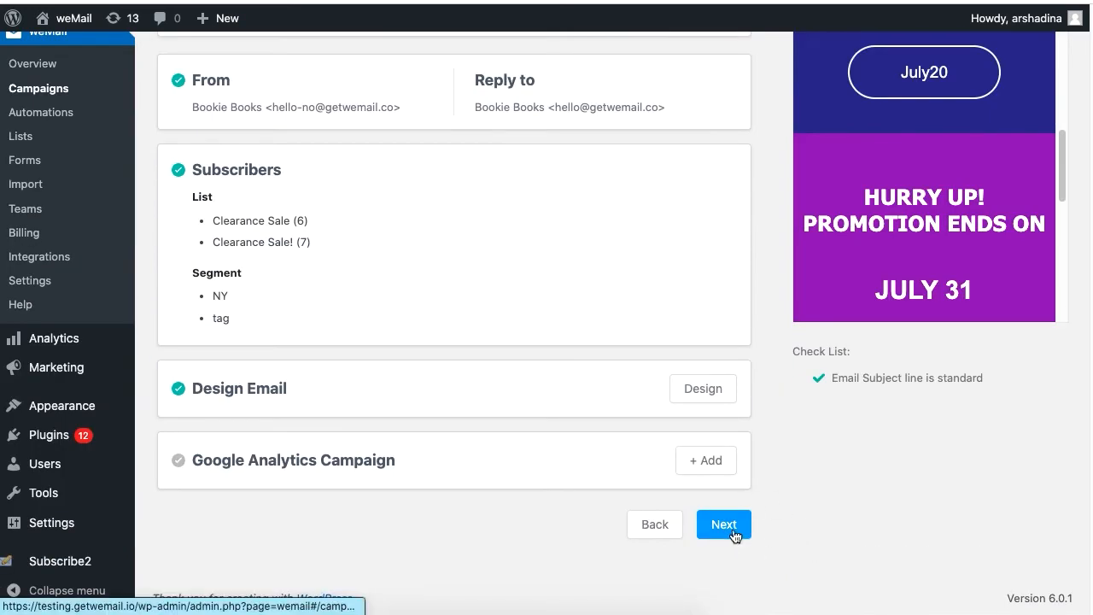
{"action": "left_click", "coordinate": [740, 531]}
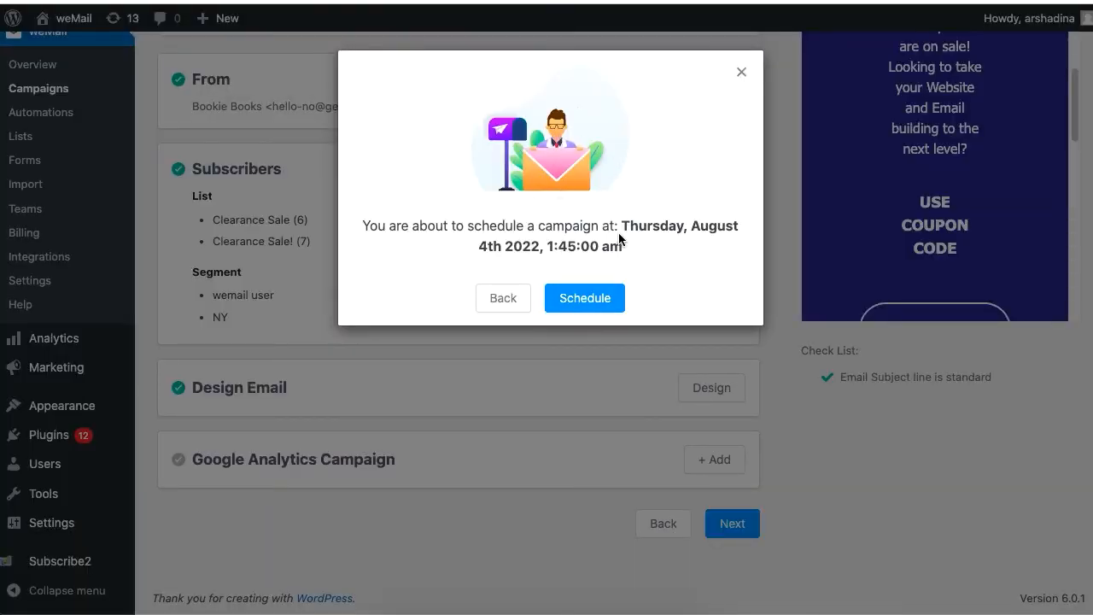
{"action": "left_click_drag", "start_coordinate": [621, 226], "coordinate": [627, 248]}
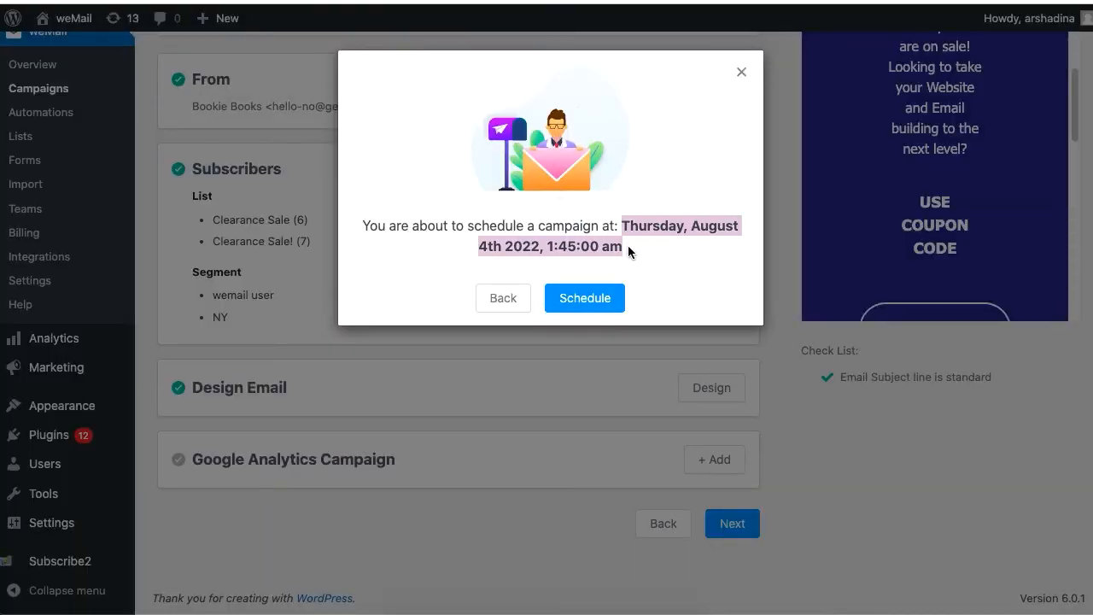
{"action": "left_click", "coordinate": [654, 252]}
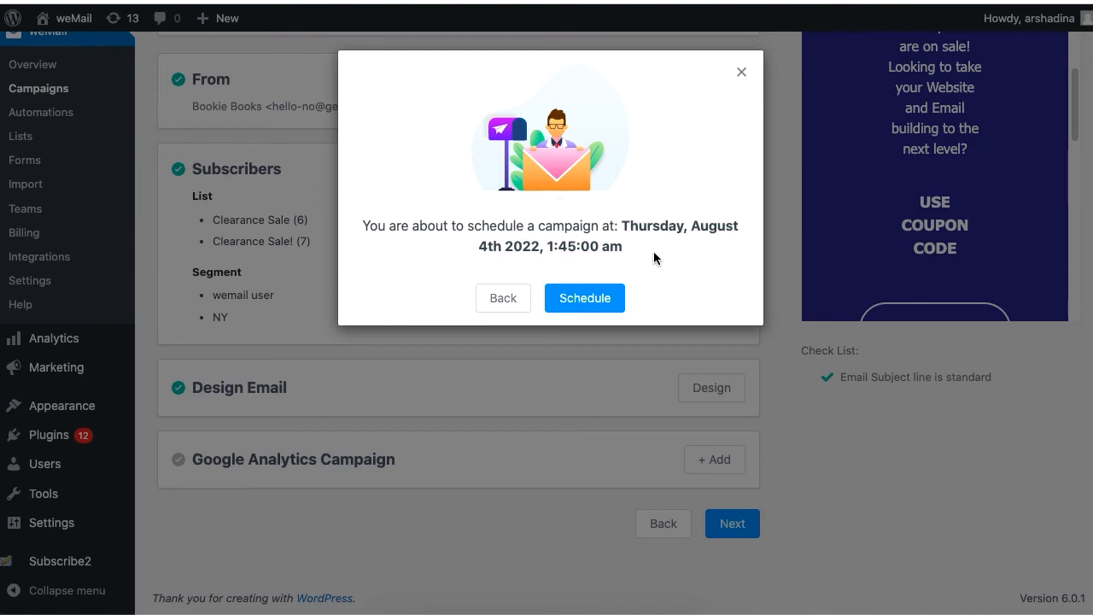
{"action": "left_click", "coordinate": [606, 297]}
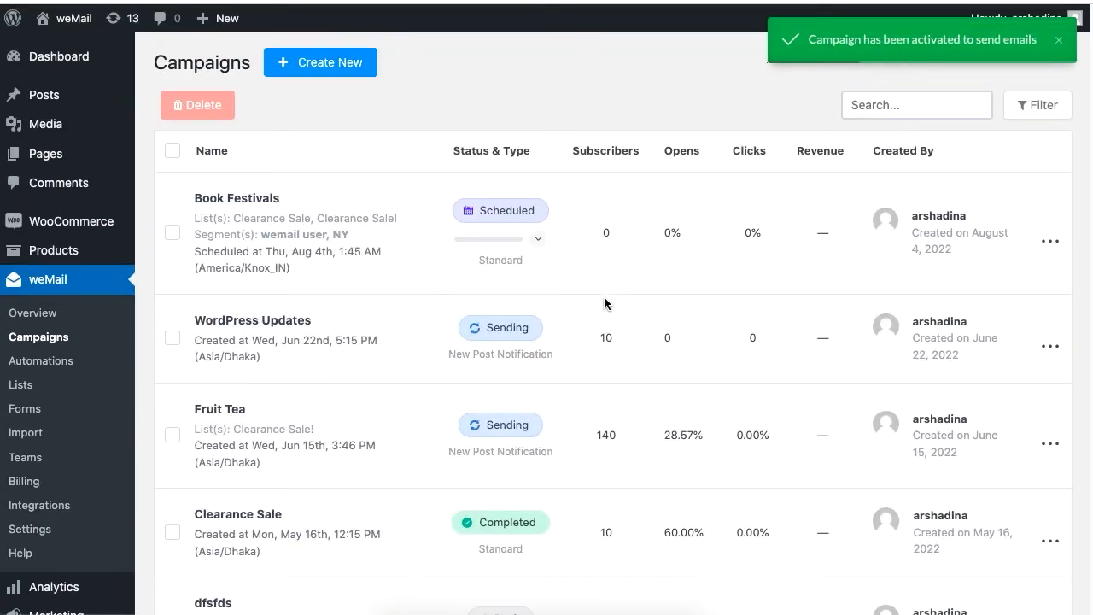
- Check the Book Festivals campaign's status, scheduled time and timezone in the campaigns list
{"action": "left_click_drag", "start_coordinate": [480, 210], "coordinate": [540, 213]}
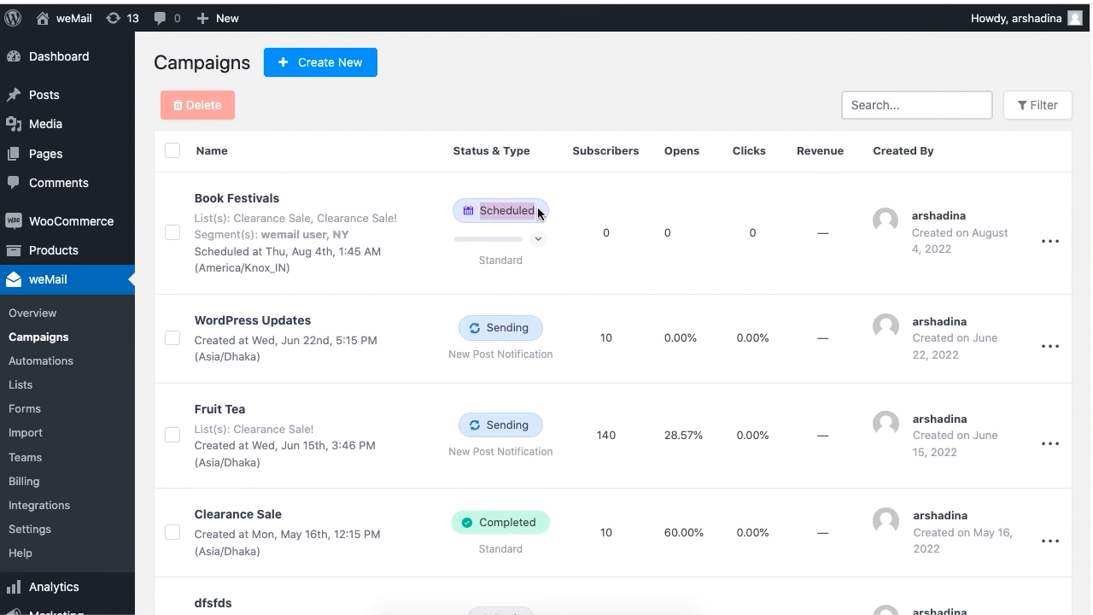
{"action": "left_click", "coordinate": [590, 201]}
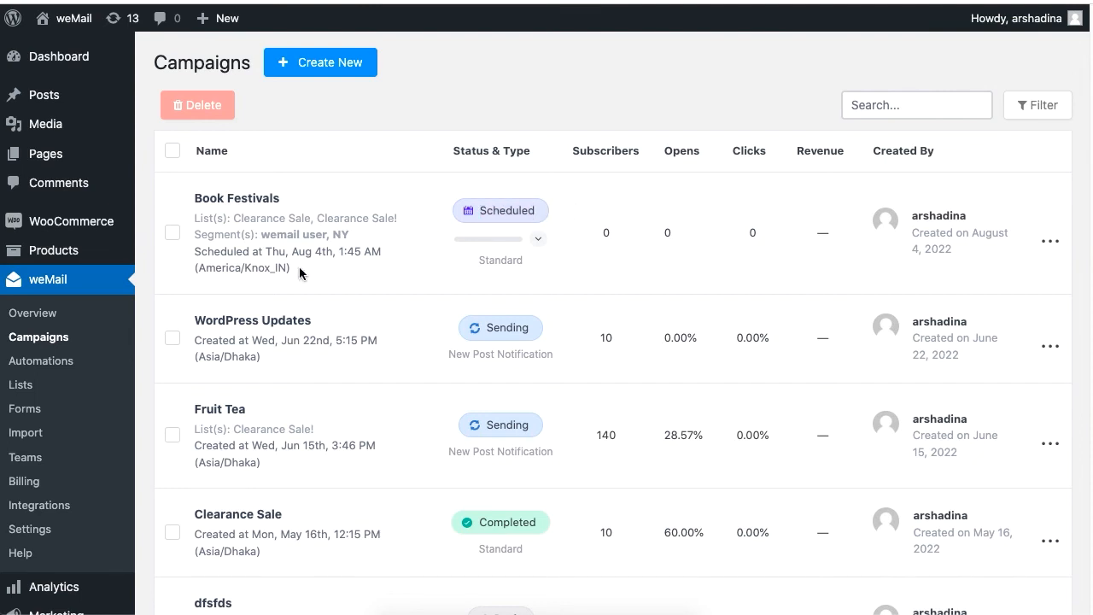
{"action": "left_click_drag", "start_coordinate": [305, 270], "coordinate": [199, 254]}
{"action": "left_click", "coordinate": [425, 197]}
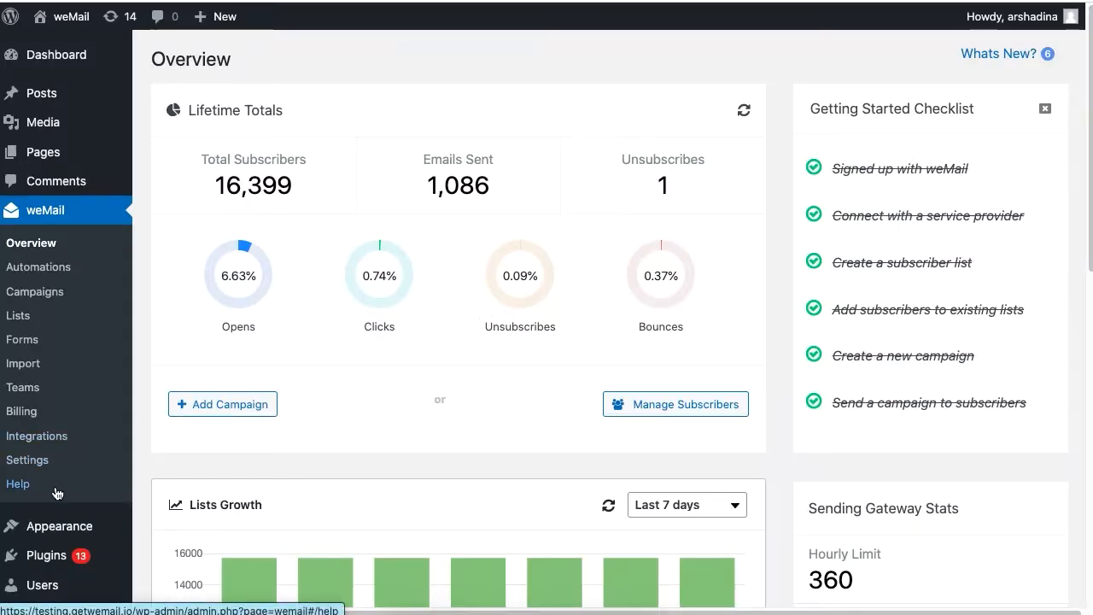
- Open weMail's Help page with the support resources
{"action": "left_click", "coordinate": [57, 492]}
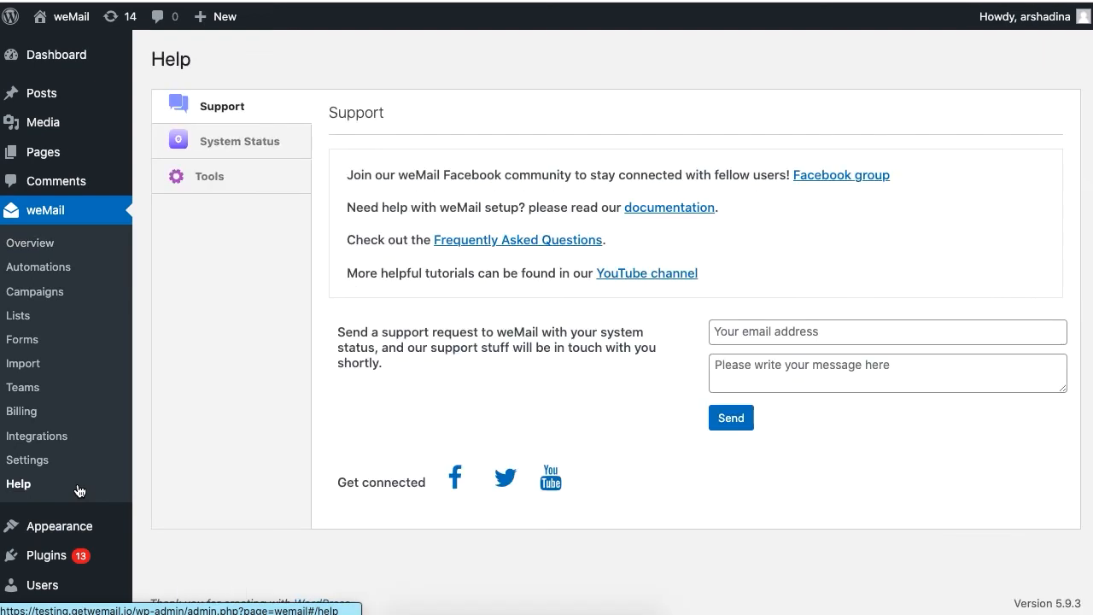